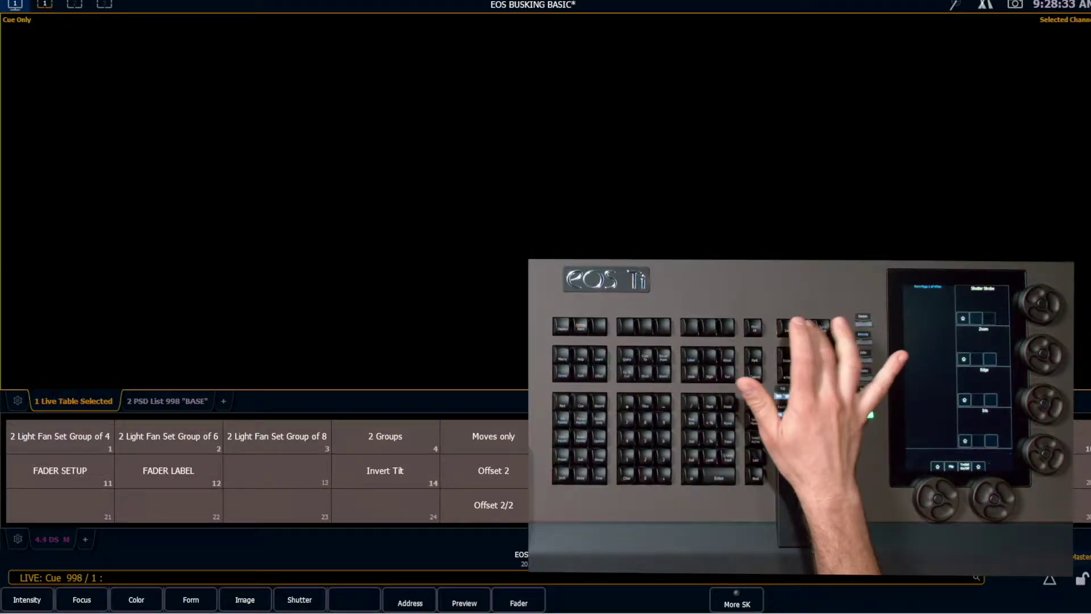
# Step: Switch the console from Live to Blind to edit cues offline
pyautogui.press('F2')
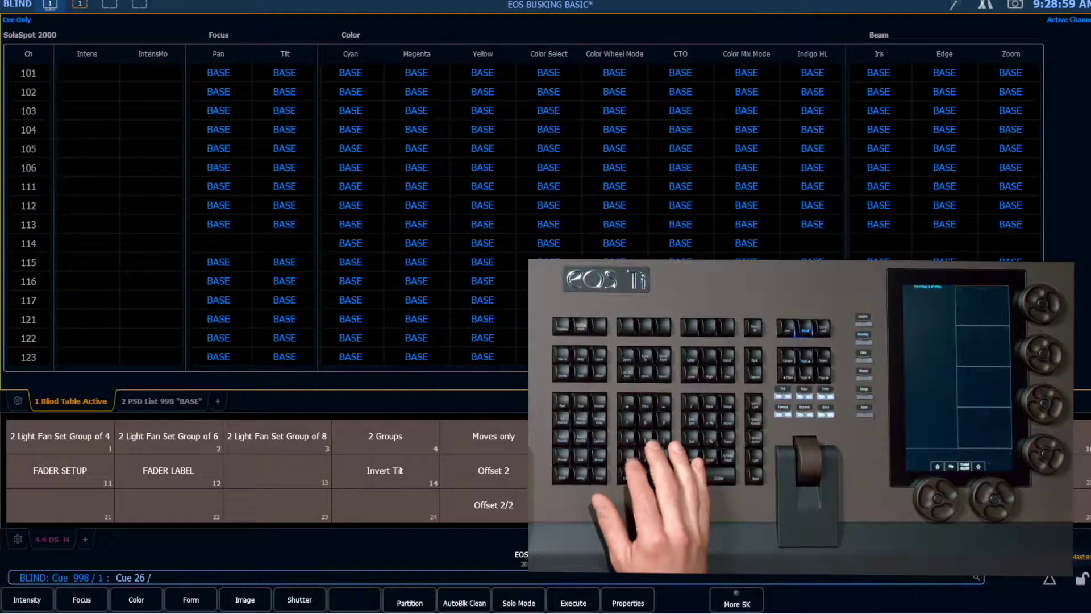
# Step: Show cues 1 through 9 of list 26 as a Blind spreadsheet with the Flexi channel choices
pyautogui.write('1 : Cue 26 /')
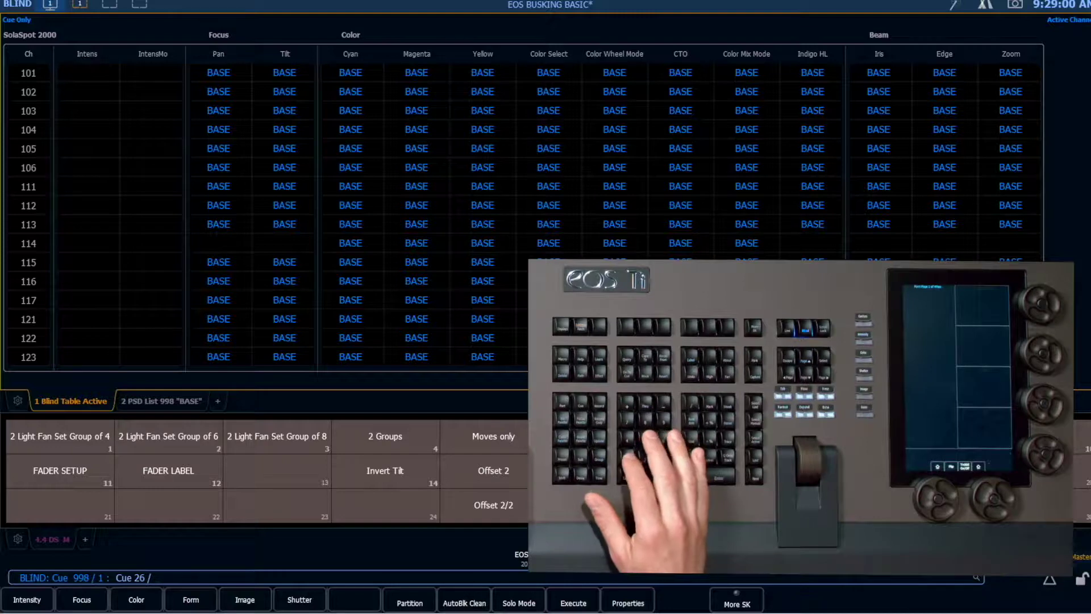
pyautogui.press('t')
pyautogui.press('t')
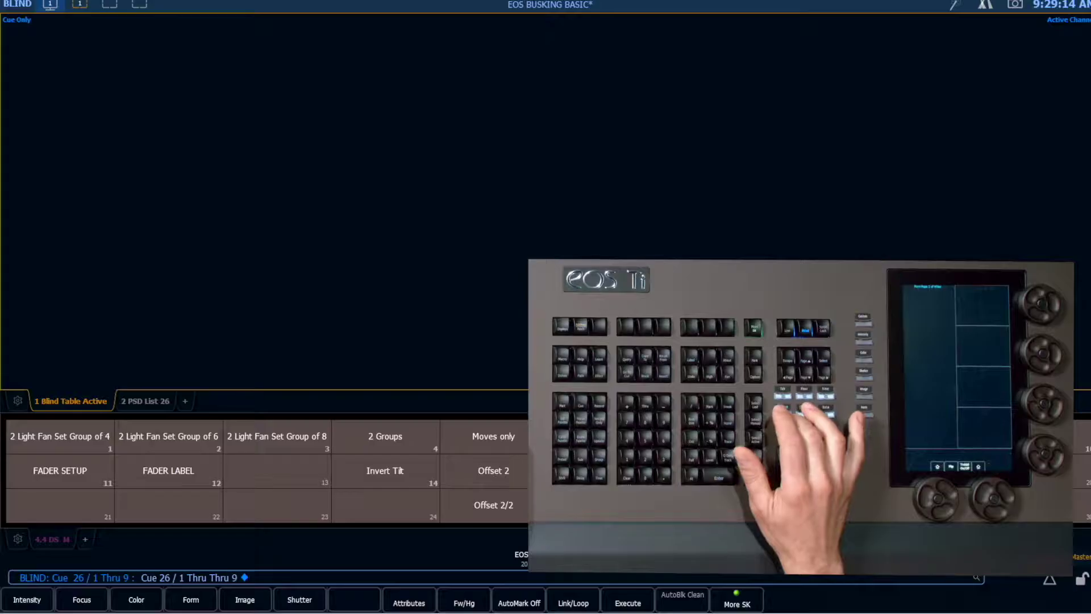
pyautogui.hotkey('alt', 'f')
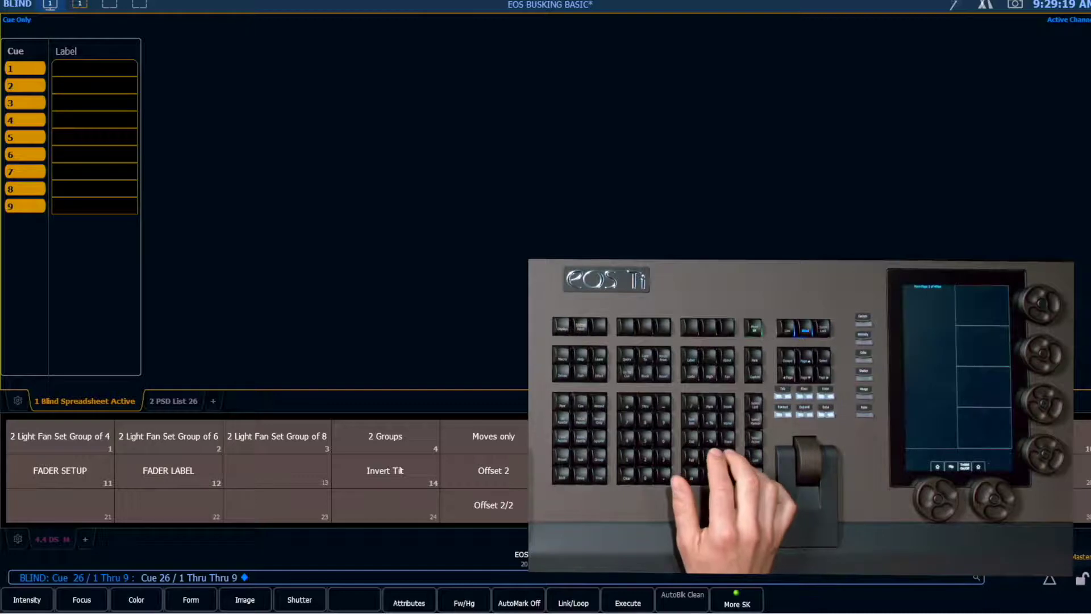
pyautogui.hotkey('alt', 'x')
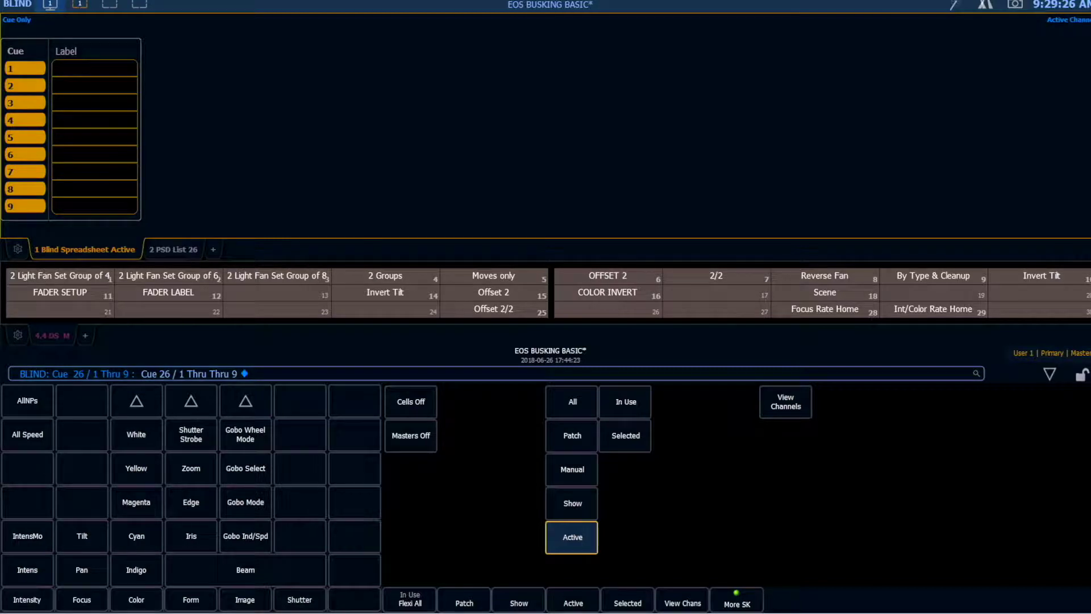
# Step: Show every patched channel's parameters and select cue 1 of list 26
pyautogui.click(573, 435)
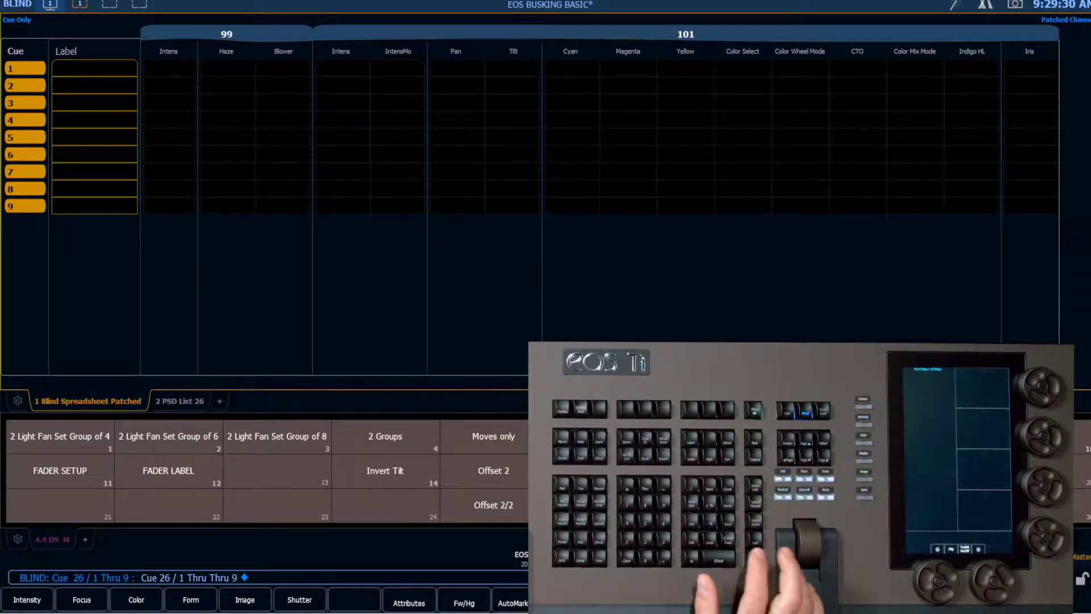
pyautogui.press('2')
pyautogui.press('Return')
pyautogui.press('1')
pyautogui.press('Return')
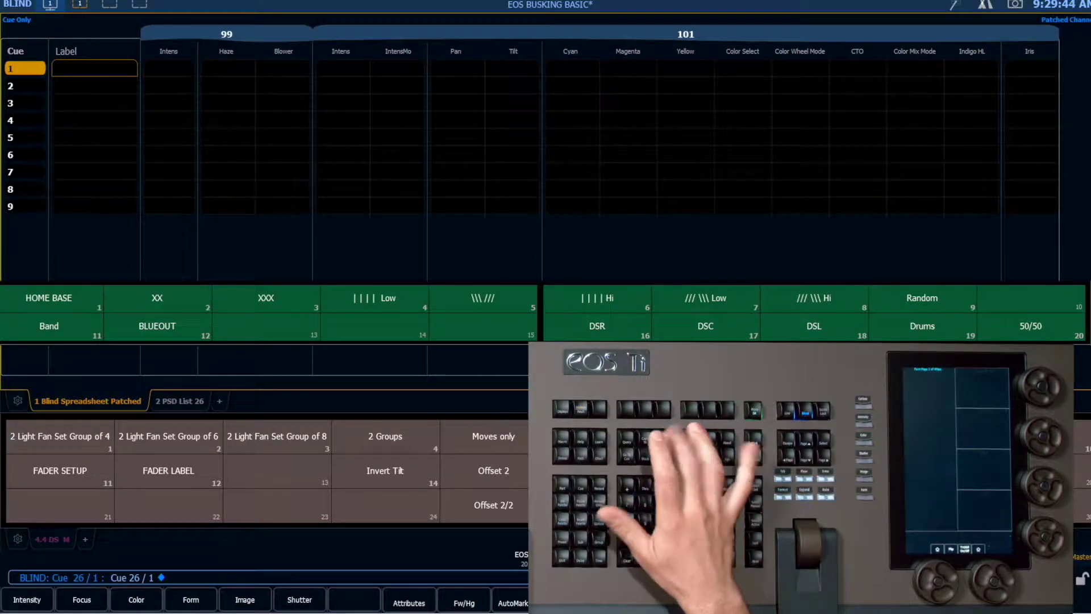
# Step: Recall focus palettes 1–5 (HOME BASE, XX, XXX, | | | | Low, 5) into cues 1–5
pyautogui.hotkey('shift', 'r')
pyautogui.click(55, 297)
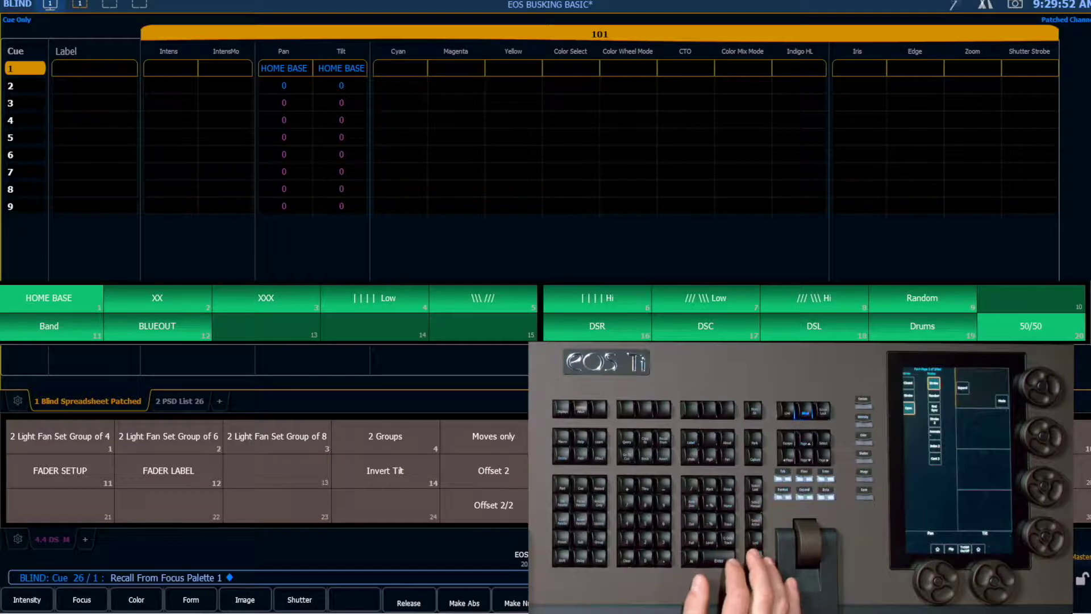
pyautogui.press('pagedown')
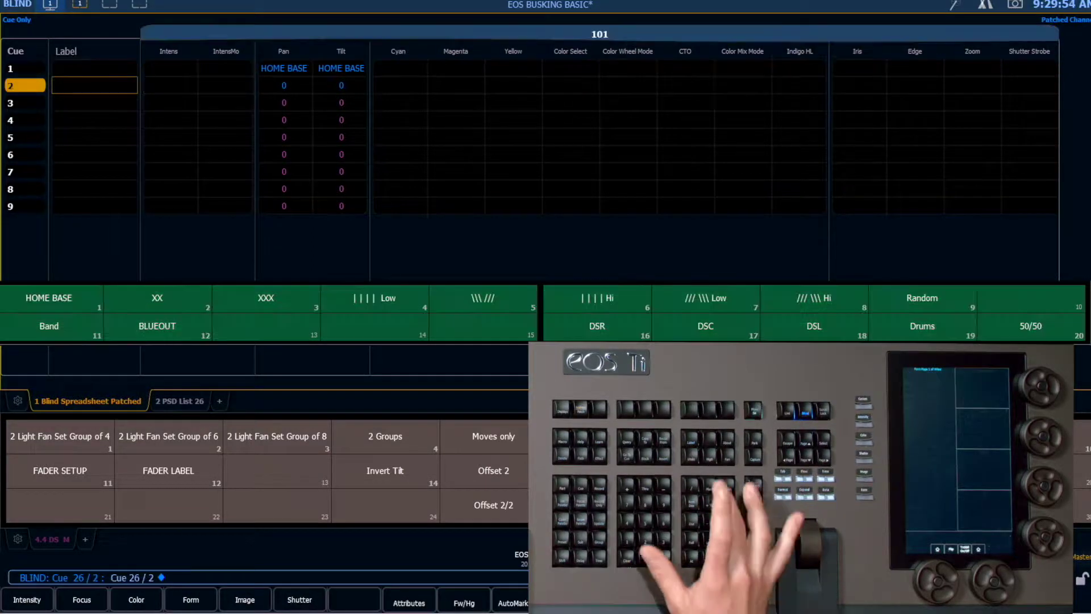
pyautogui.click(151, 297)
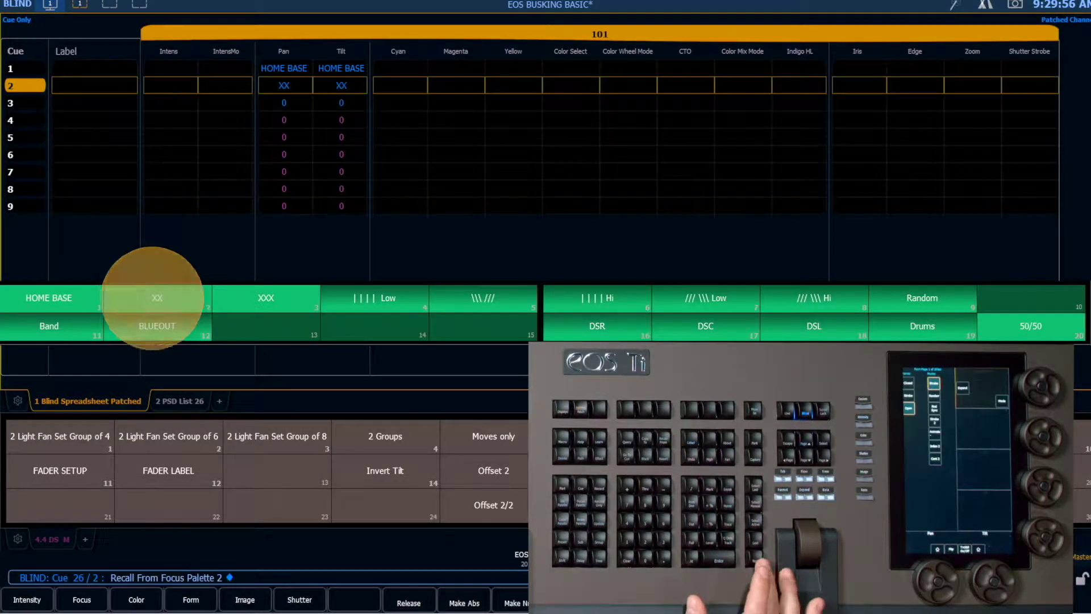
pyautogui.press('pagedown')
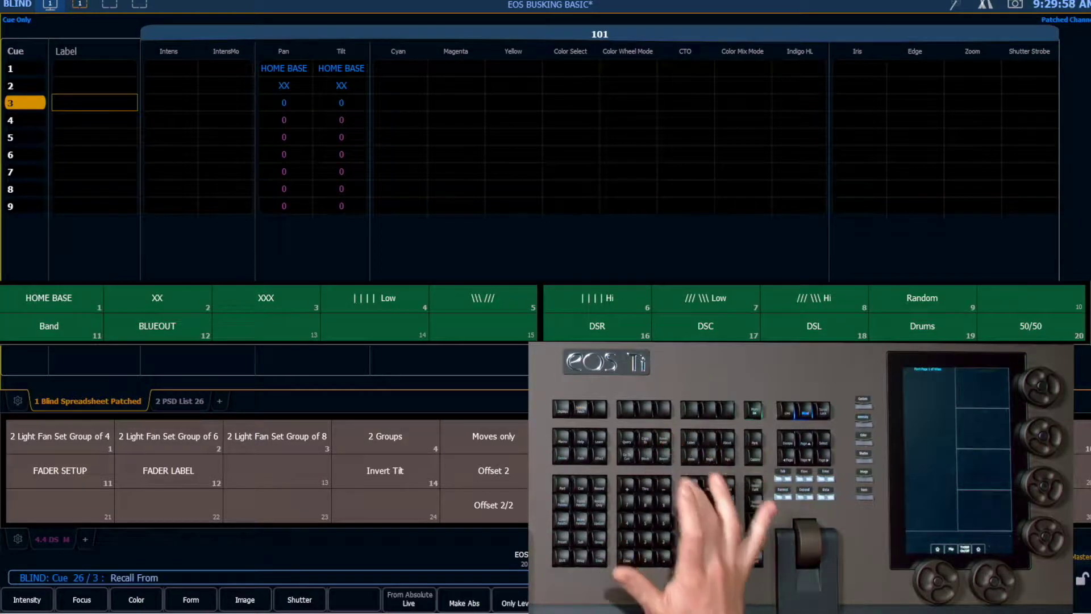
pyautogui.click(266, 298)
pyautogui.press('pagedown')
pyautogui.click(376, 298)
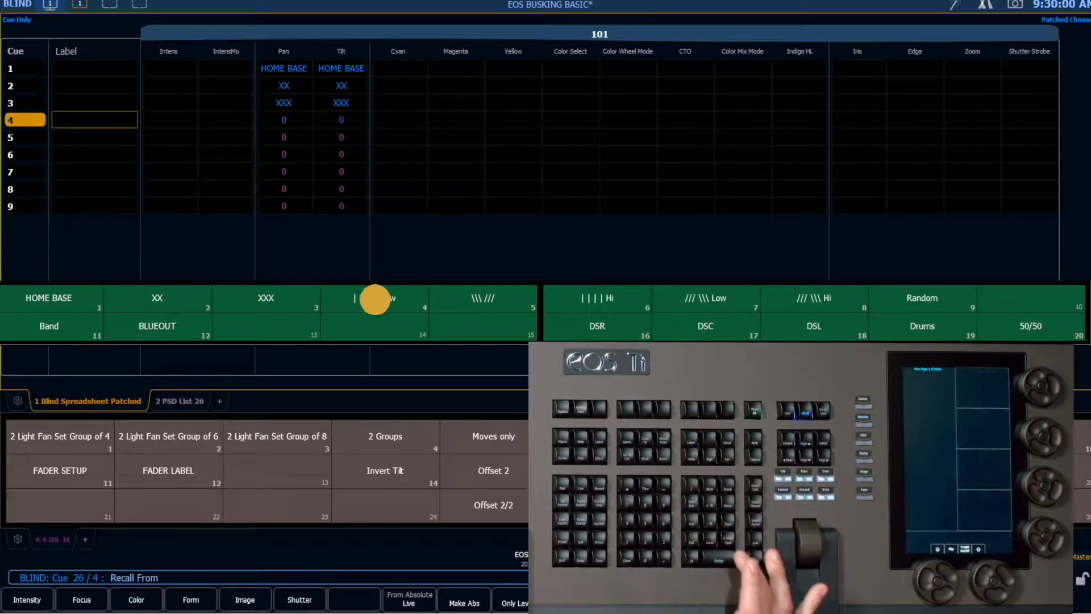
pyautogui.press('pagedown')
pyautogui.click(483, 297)
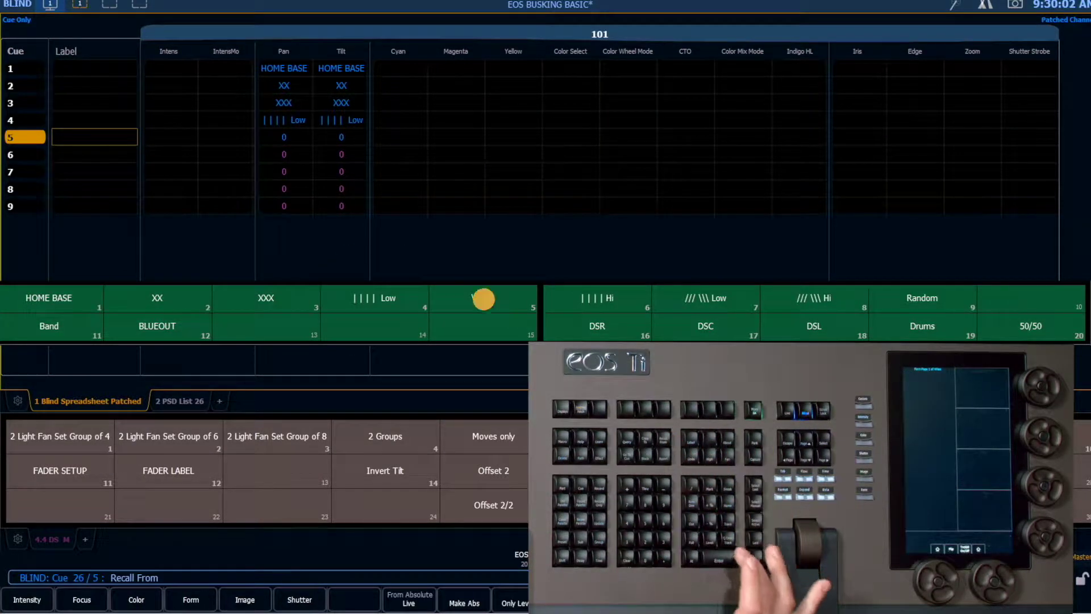
# Step: Recall focus palettes 6–9 (| | | | Hi, 7, 8, Random) into cues 6–9, then return to Live
pyautogui.press('pagedown')
pyautogui.hotkey('shift', 'r')
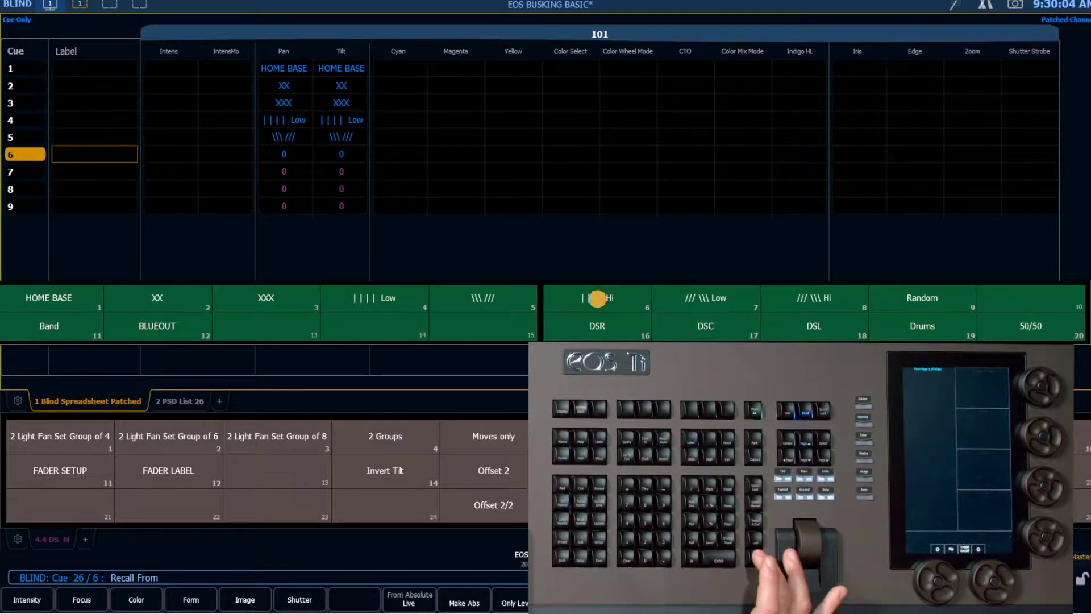
pyautogui.click(598, 298)
pyautogui.press('pagedown')
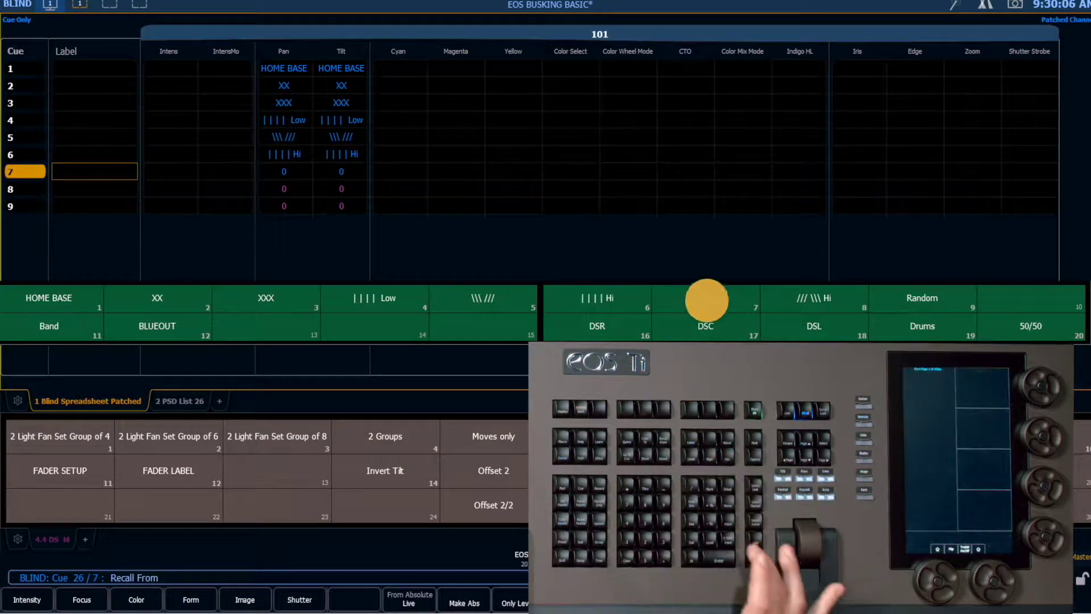
pyautogui.click(706, 300)
pyautogui.press('pagedown')
pyautogui.hotkey('shift', 'r')
pyautogui.click(820, 300)
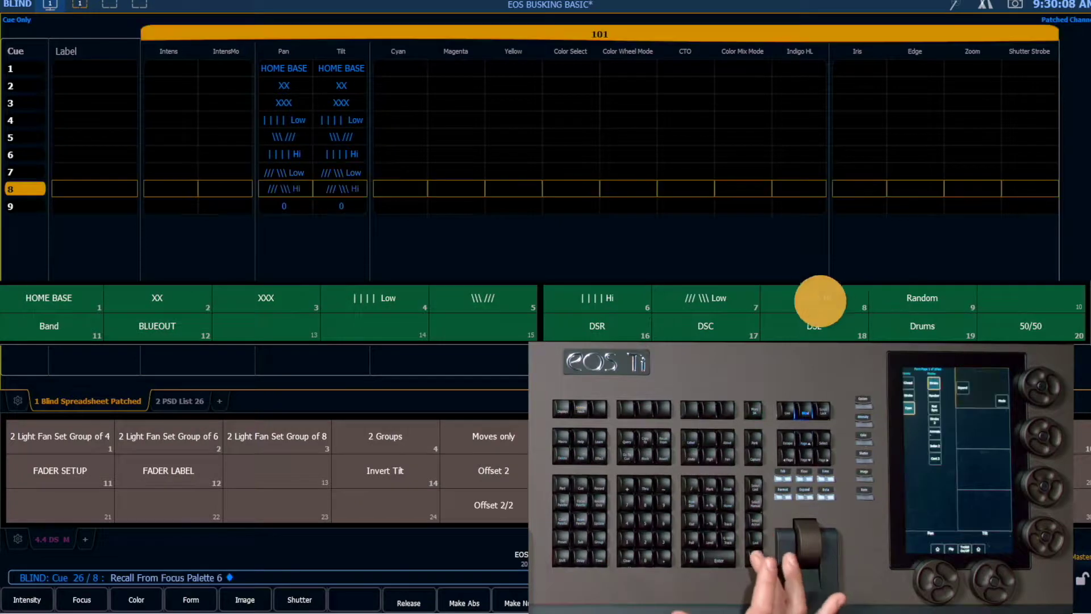
pyautogui.press('pagedown')
pyautogui.hotkey('shift', 'r')
pyautogui.click(922, 298)
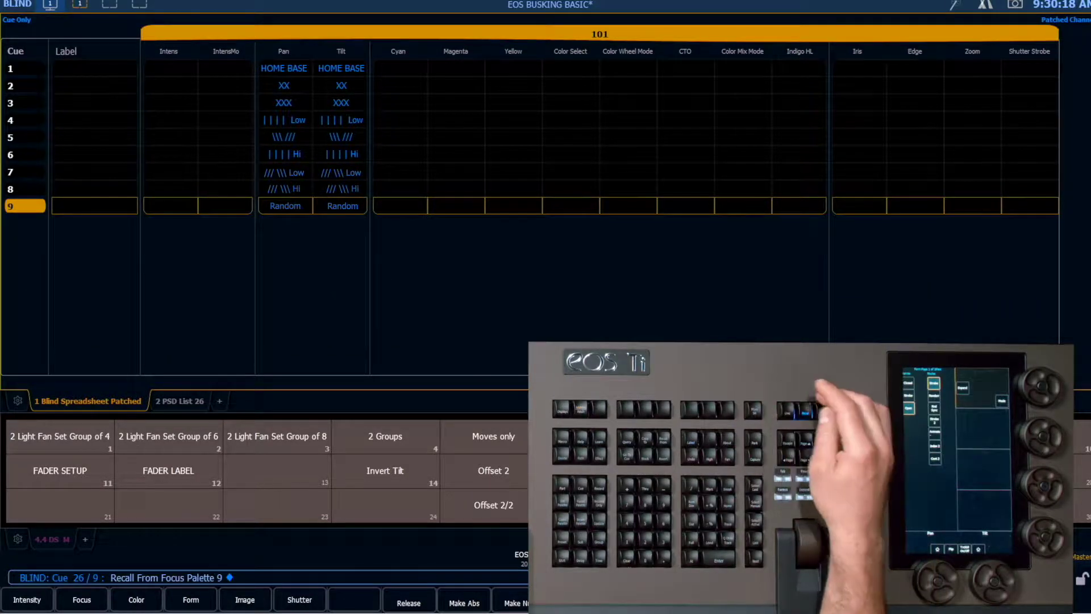
pyautogui.press('l')
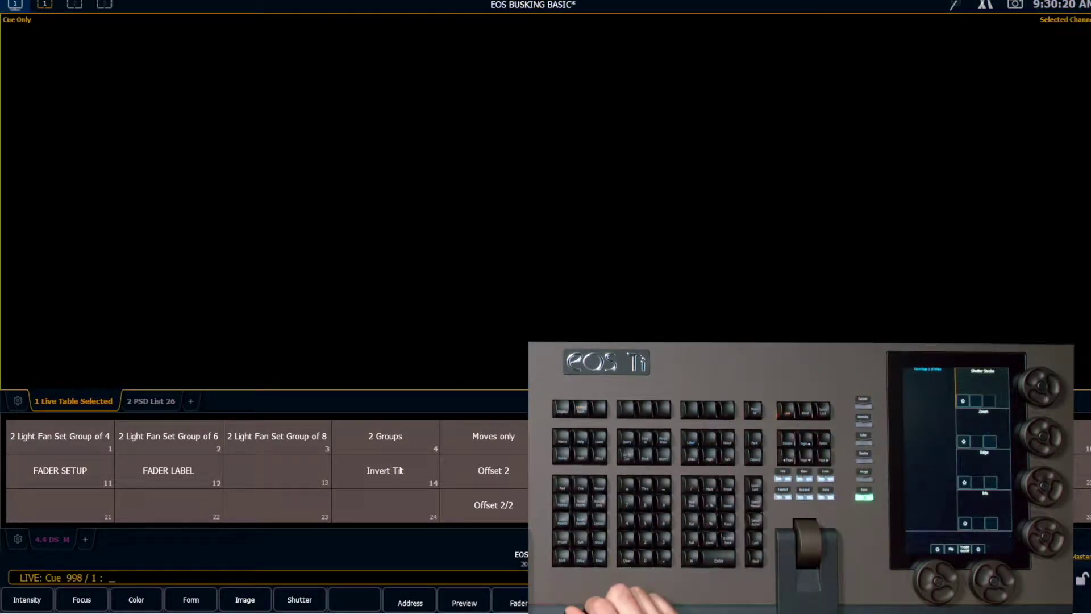
# Step: Display the 2 PSD List 26 cue list tab
pyautogui.press('q')
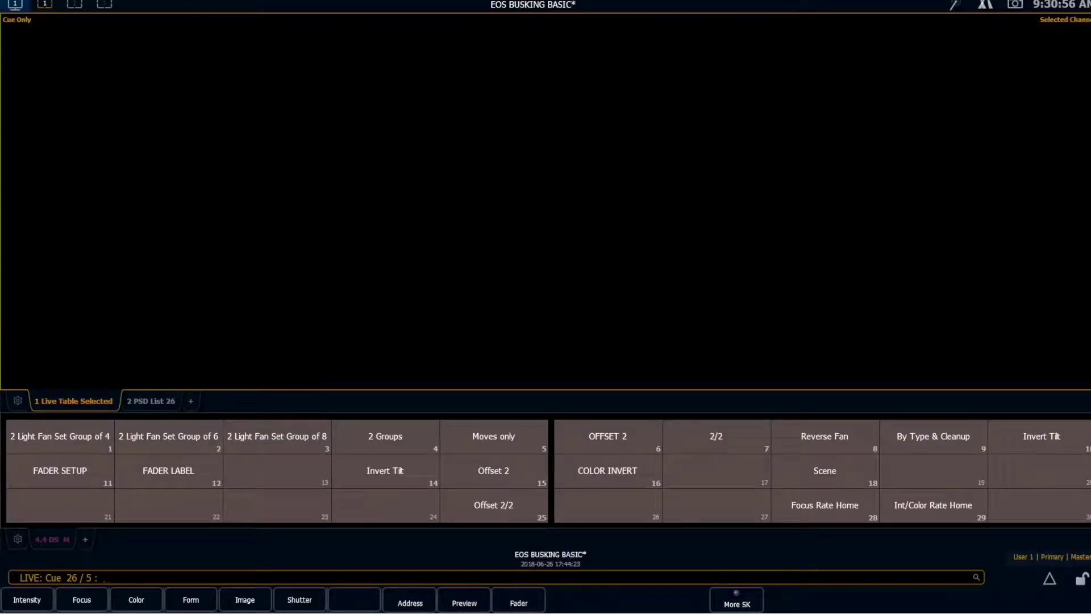
pyautogui.click(149, 402)
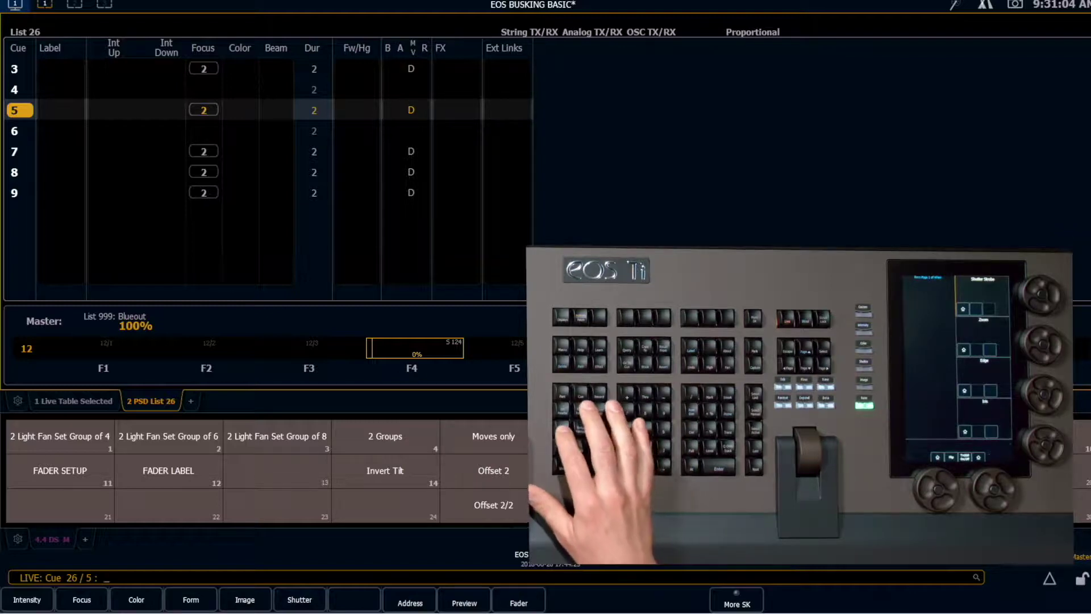
# Step: Copy labels only from focus palettes 1–9 to cues 26/1–9, then clear the command line
pyautogui.hotkey('alt', 'f')
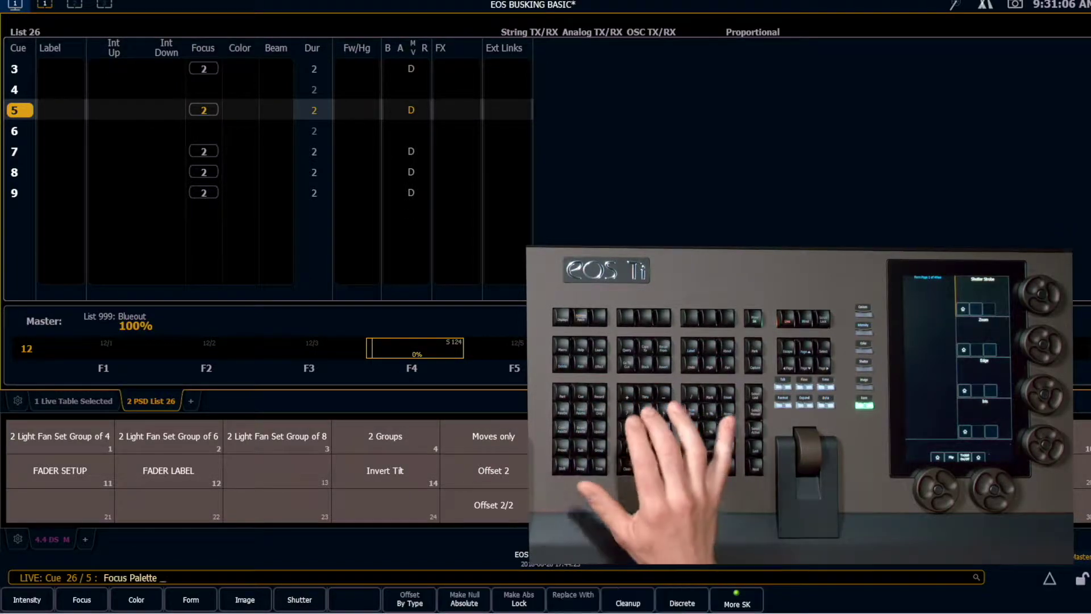
pyautogui.write('1 Thru ')
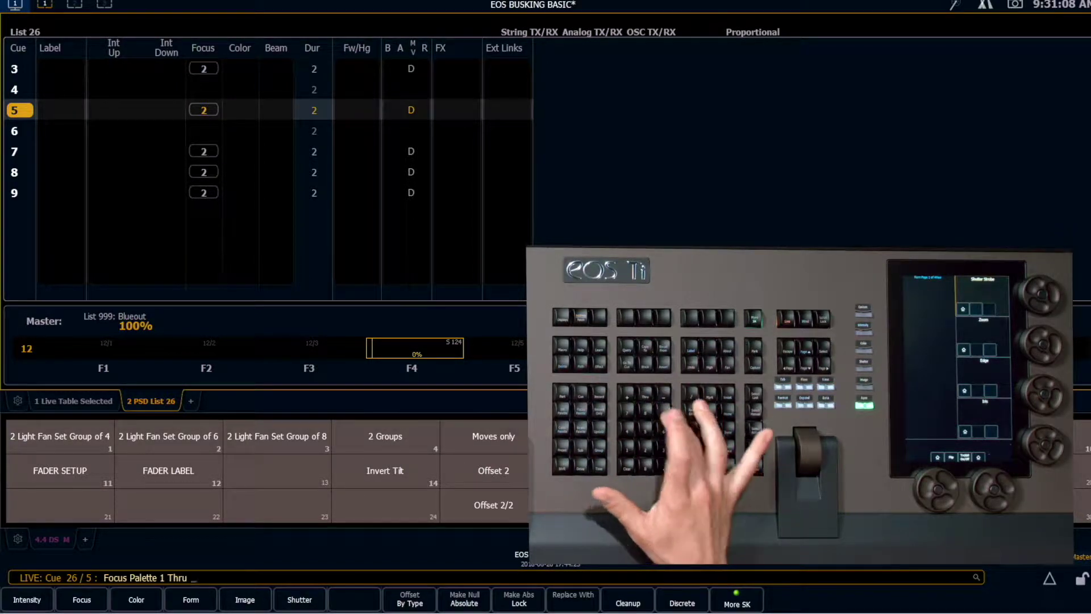
pyautogui.write('9c')
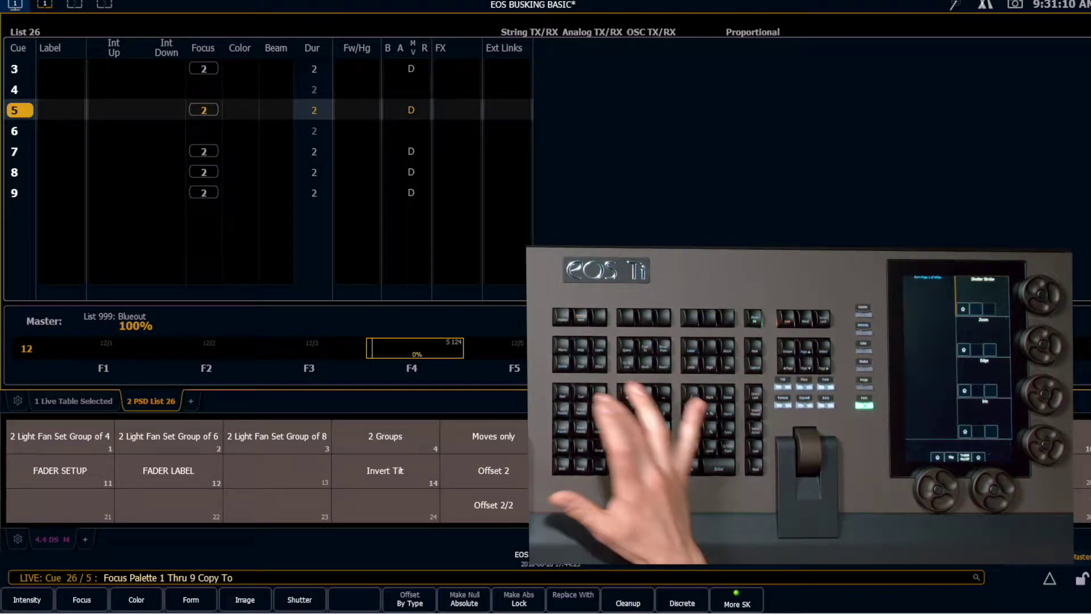
pyautogui.write('q26/1')
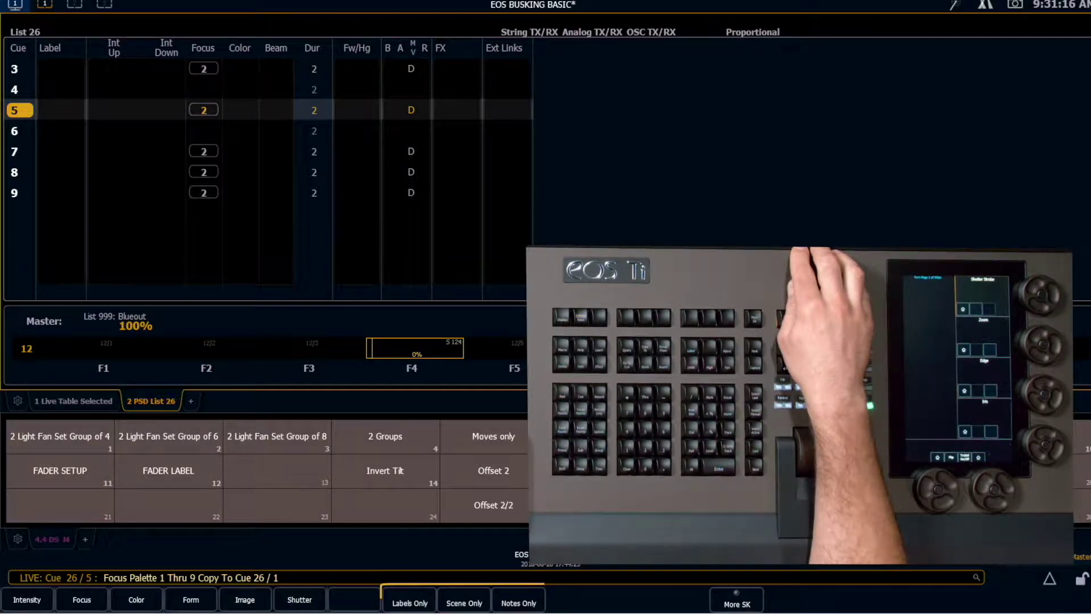
pyautogui.click(410, 603)
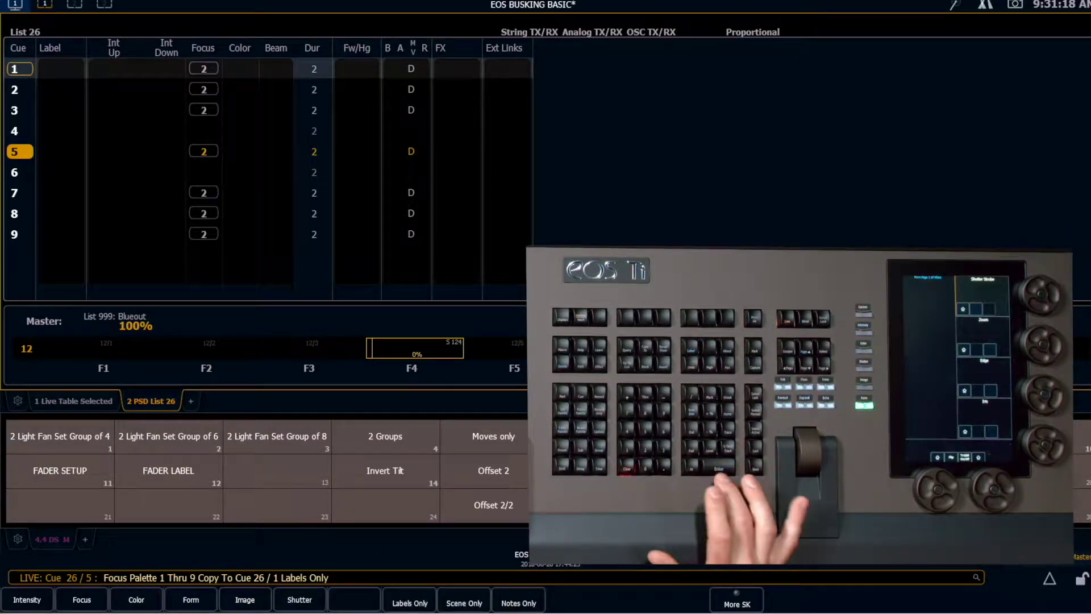
pyautogui.press('Return')
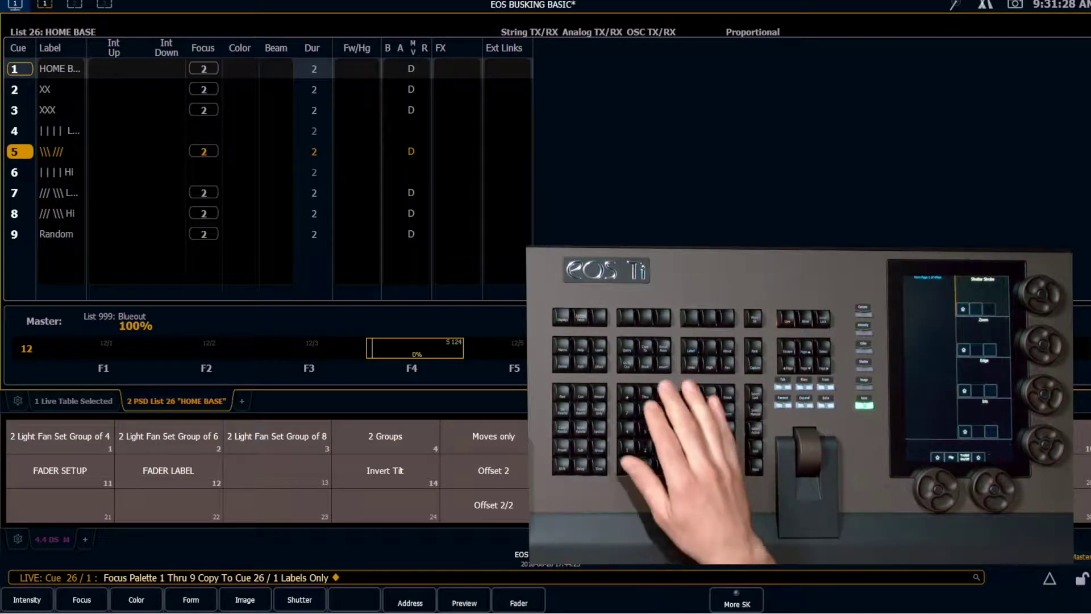
pyautogui.press('BackSpace')
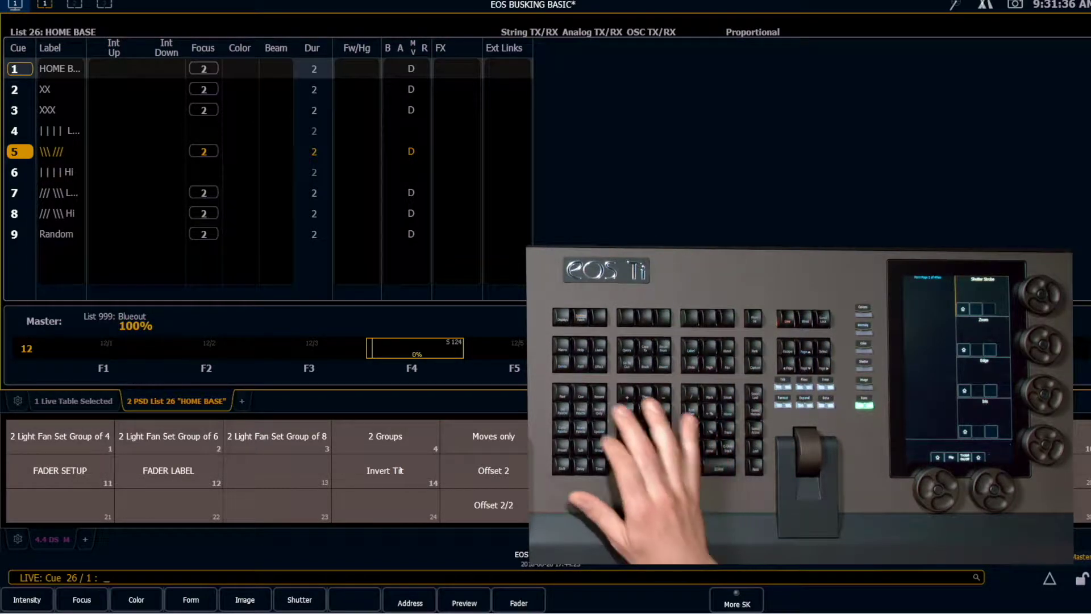
# Step: Label cue list 26 'Focus'
pyautogui.write('q26/')
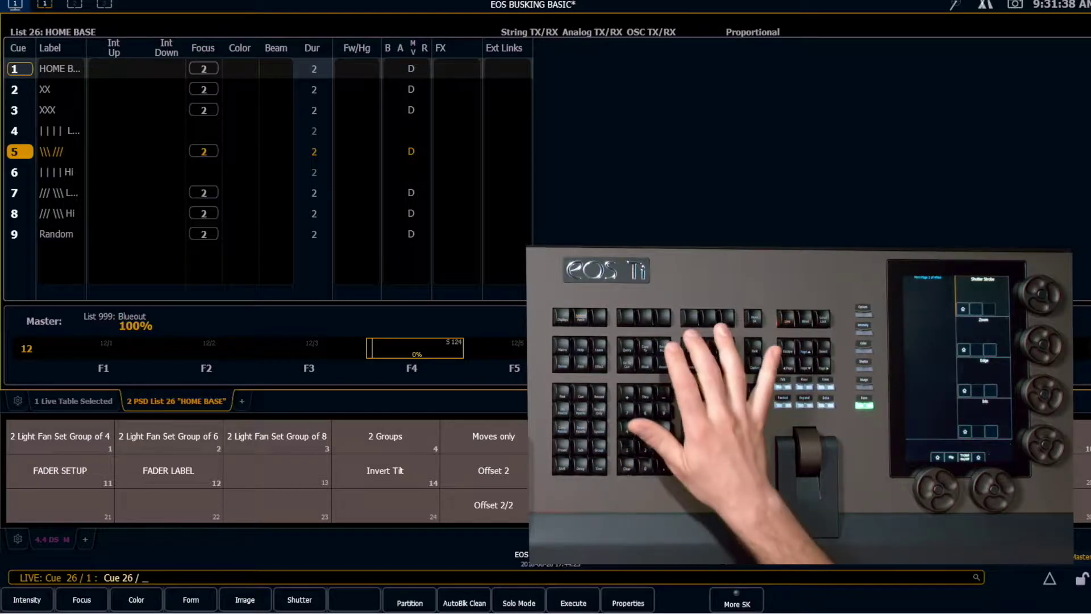
pyautogui.write('ll')
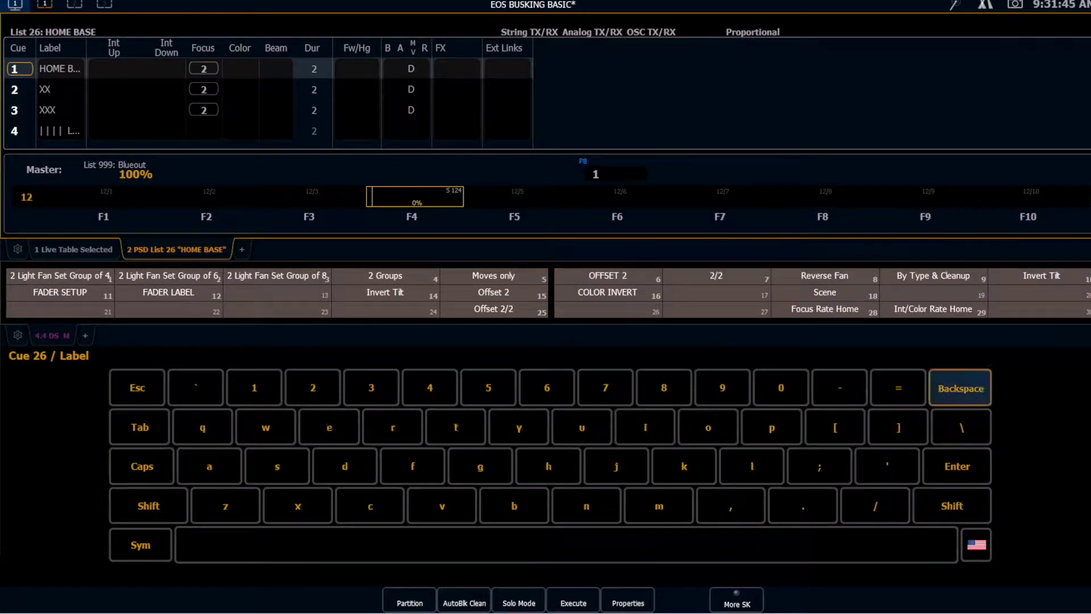
pyautogui.write('Focus')
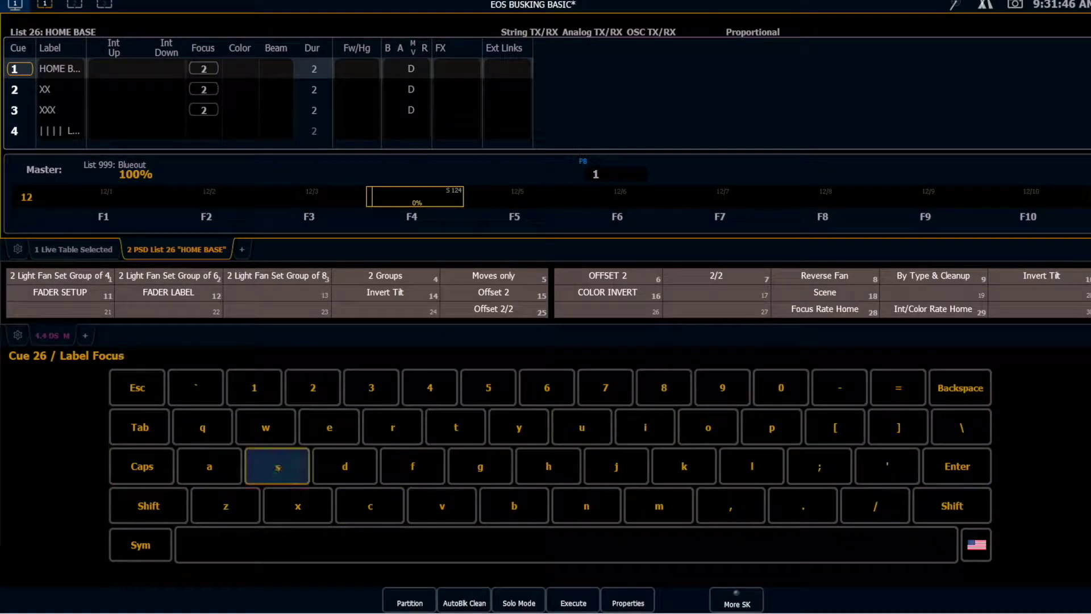
pyautogui.press('Return')
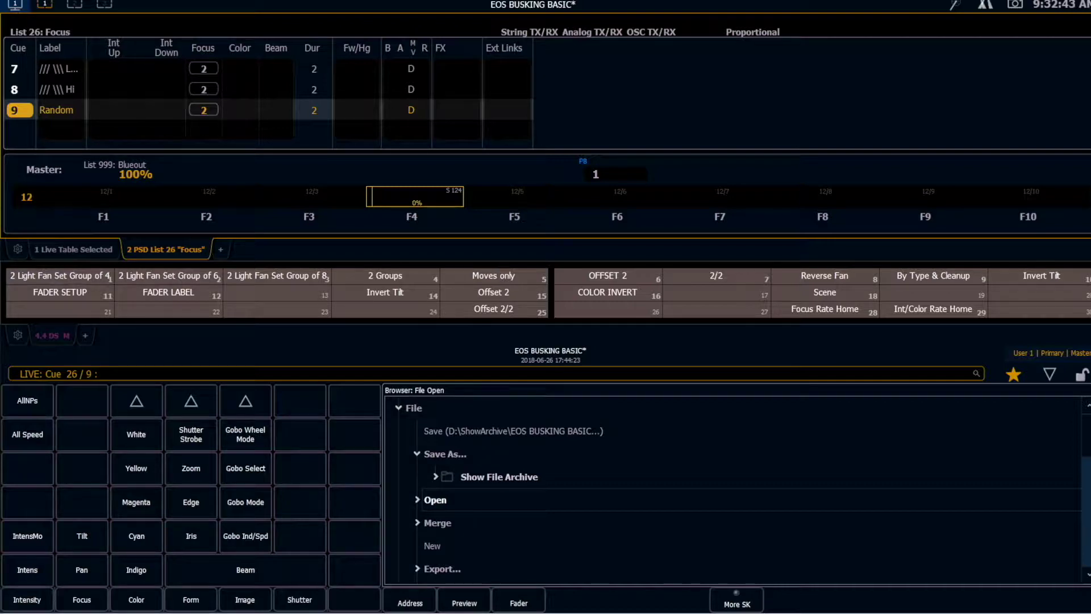
# Step: Set cue list 26 to Wrap for Back from 1st and Go from Last, with a manual master
pyautogui.press('q')
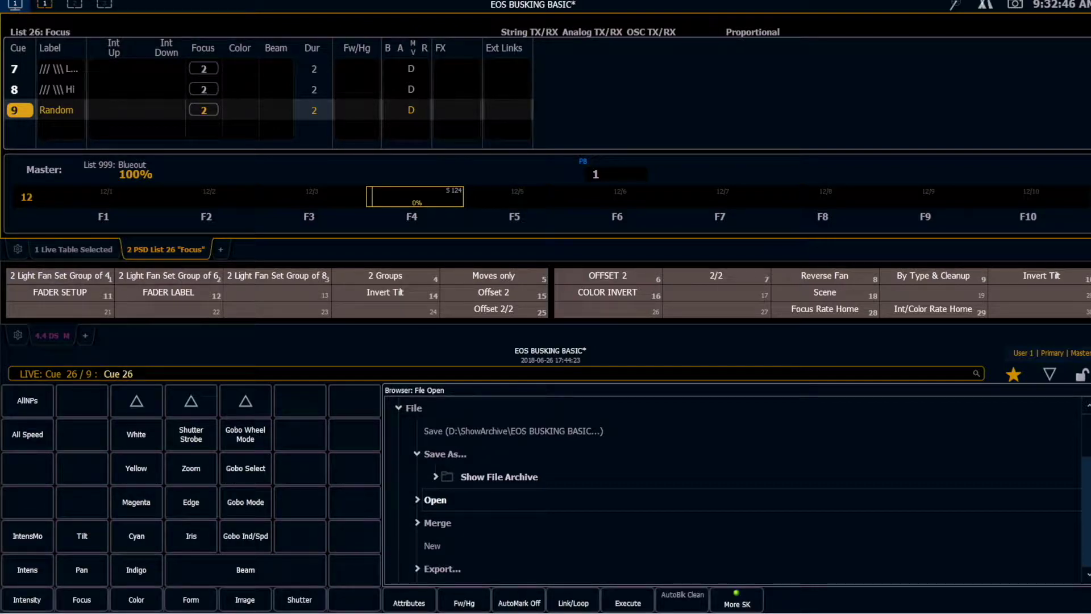
pyautogui.click(629, 602)
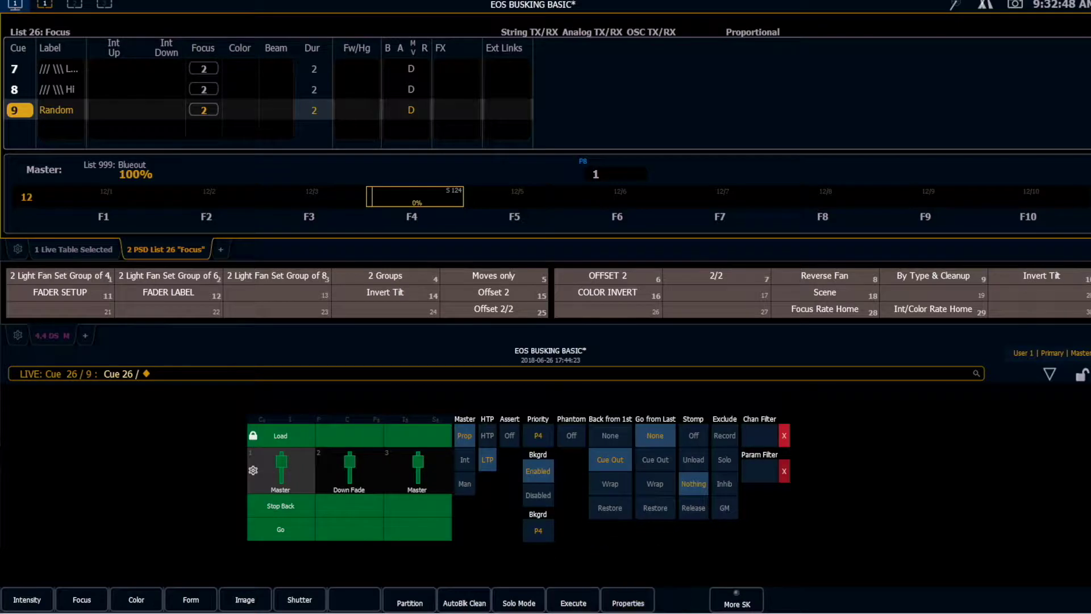
pyautogui.click(610, 484)
pyautogui.click(656, 484)
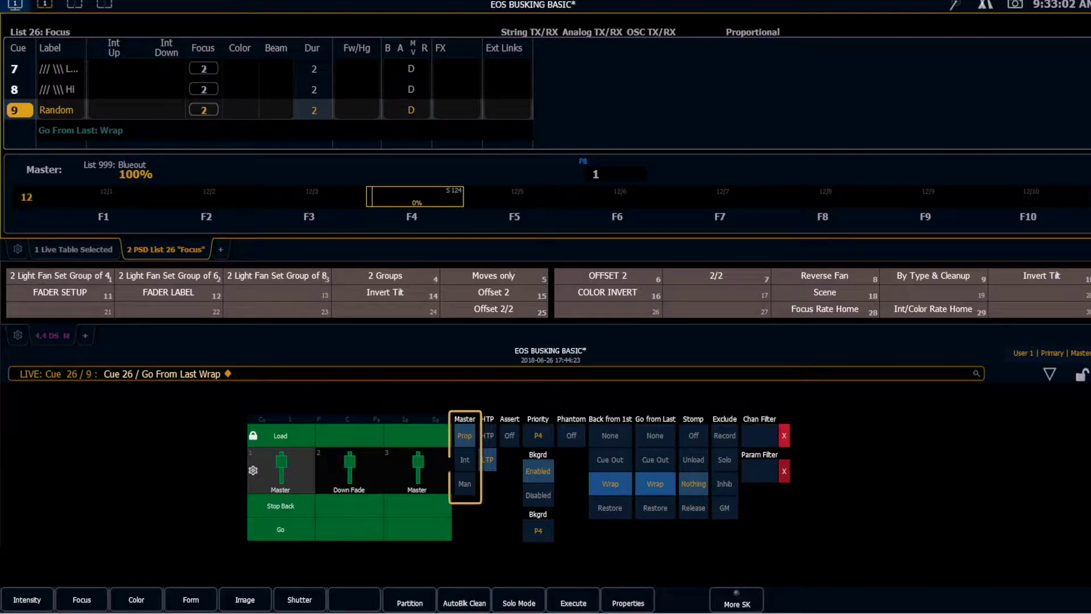
pyautogui.click(465, 484)
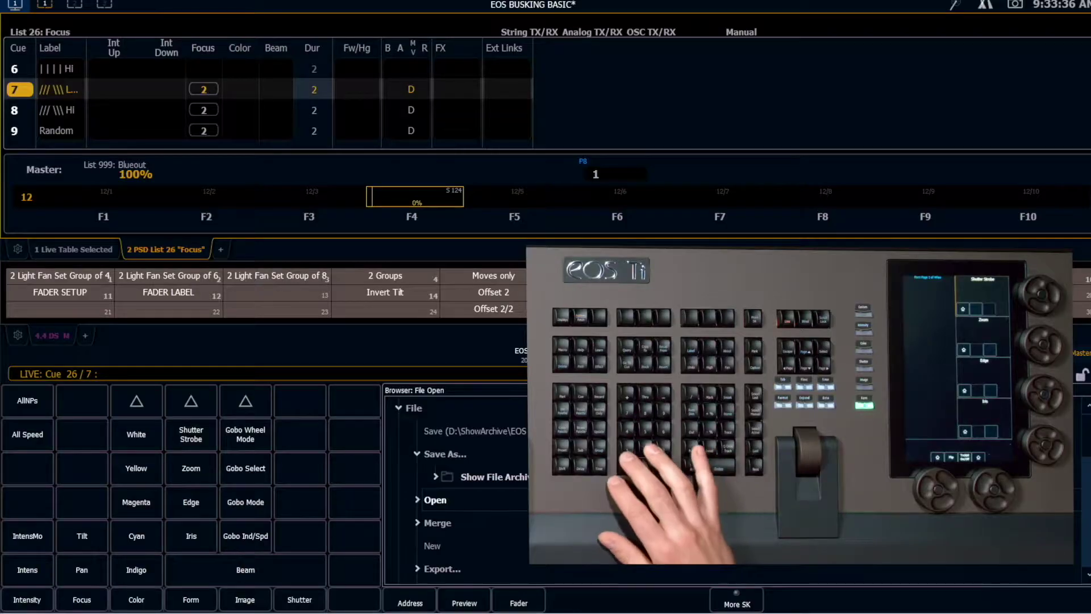
# Step: Set cue list 26 Stomp to Release and turn Phantom on
pyautogui.press('q')
pyautogui.click(629, 603)
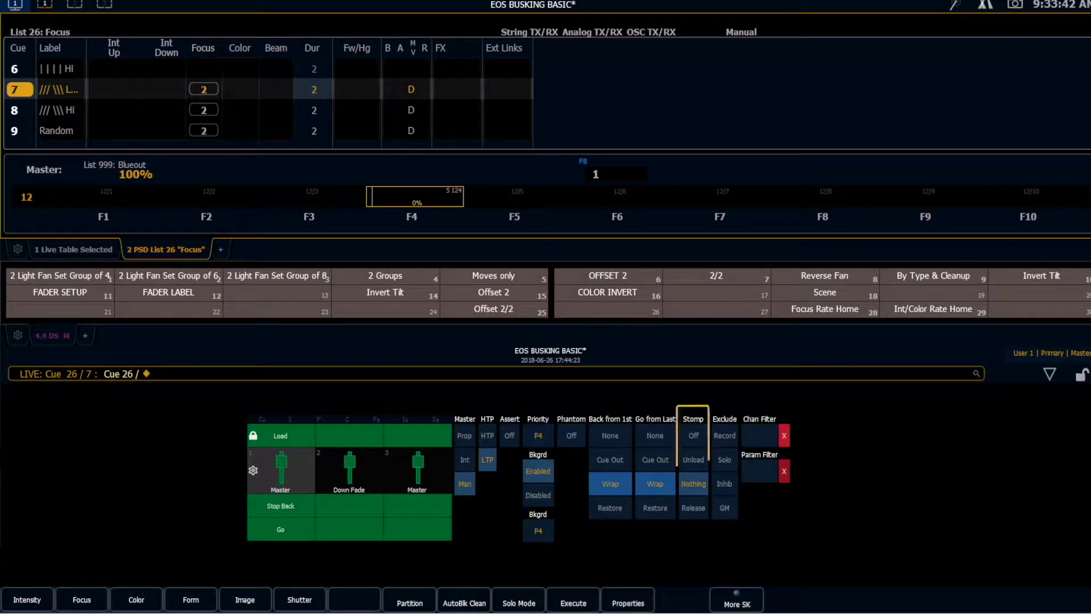
pyautogui.click(692, 507)
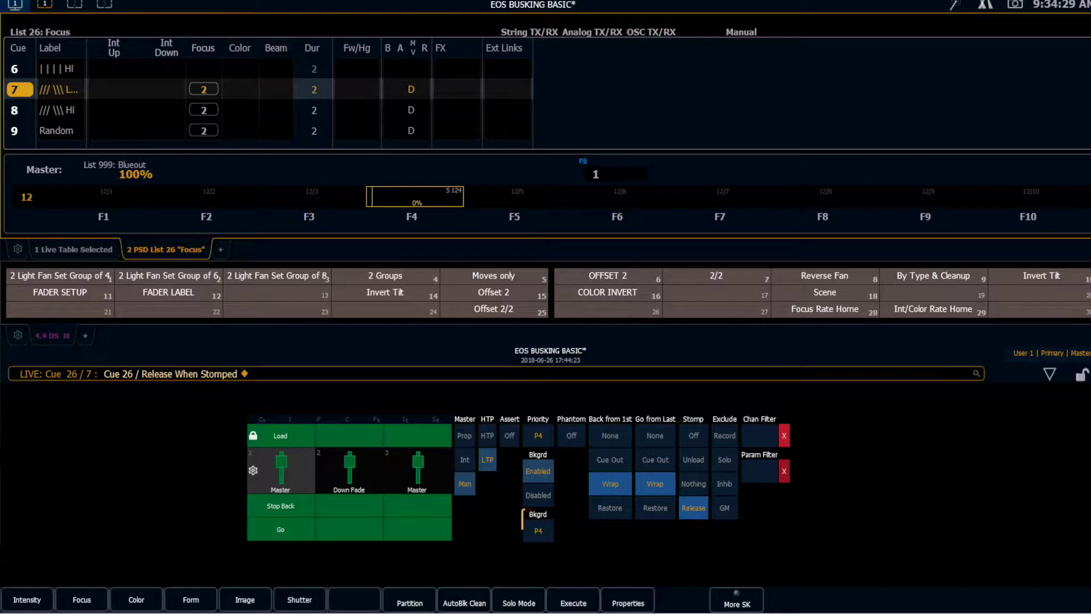
pyautogui.click(576, 435)
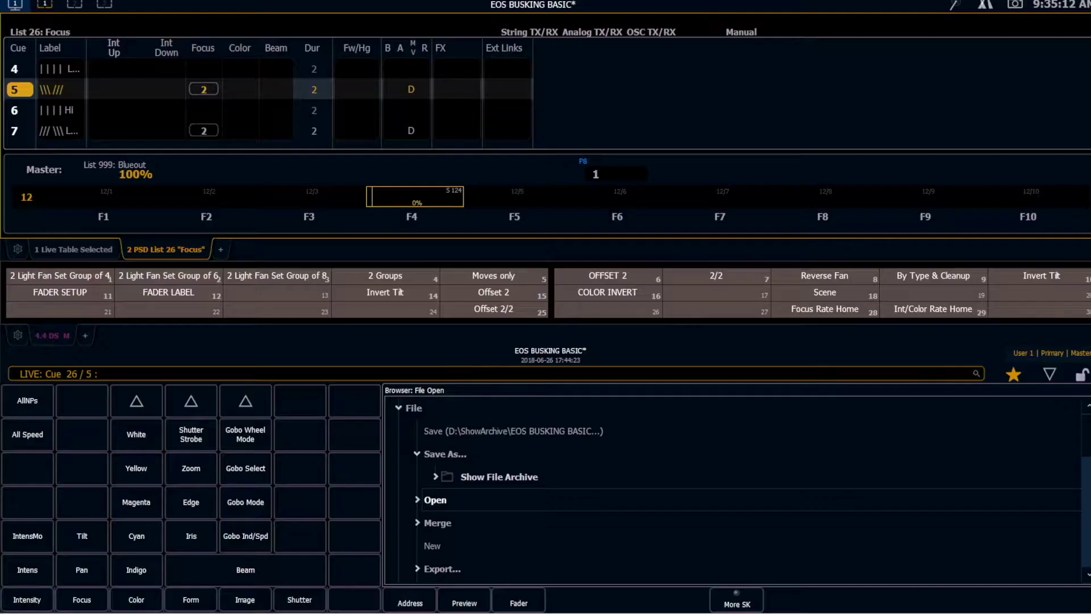
# Step: Close the file browser so the direct selects show
pyautogui.click(1052, 373)
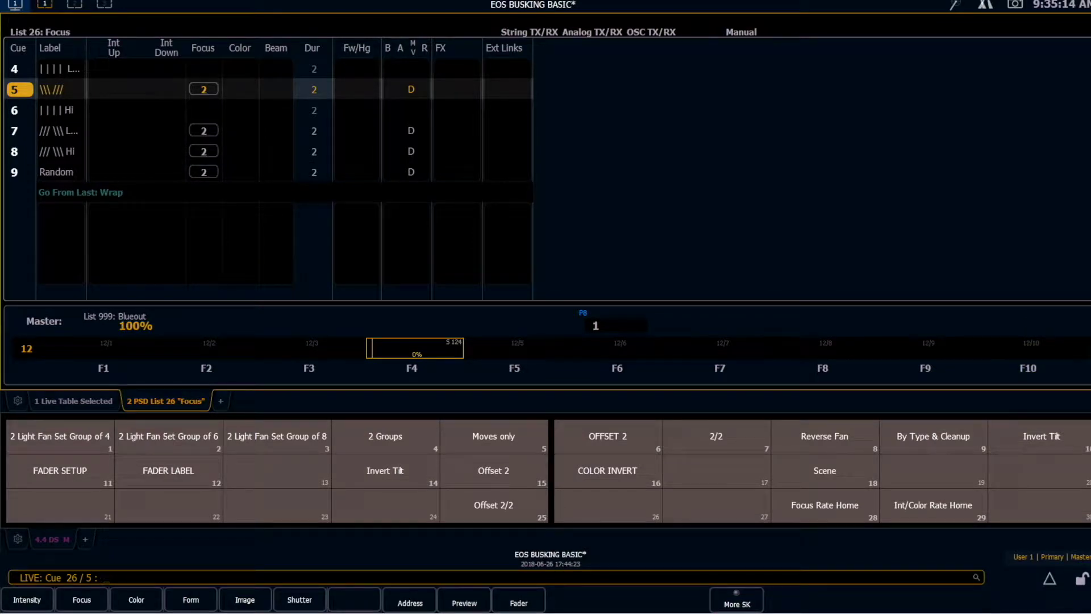
# Step: Select cue 26/1 and mark it as a scene named HOME
pyautogui.press('q')
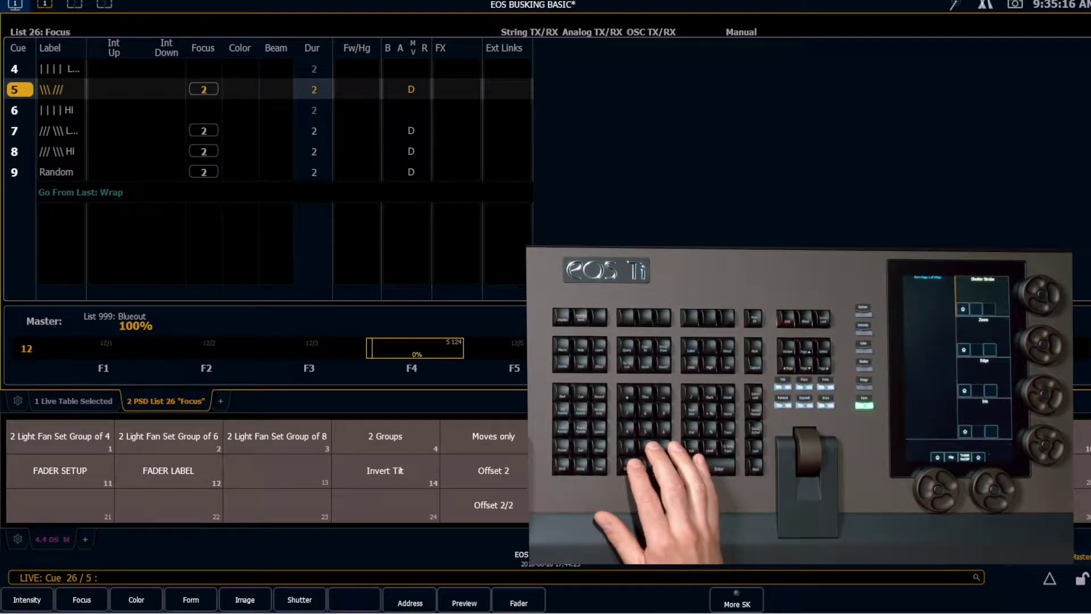
pyautogui.press('q')
pyautogui.write('6/1')
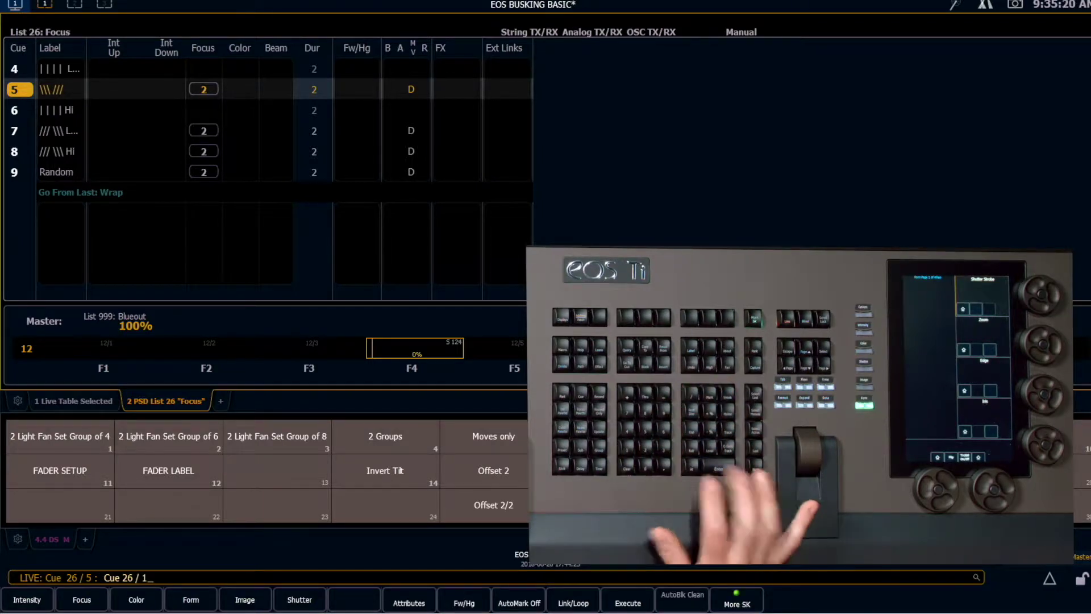
pyautogui.press('Return')
pyautogui.click(411, 600)
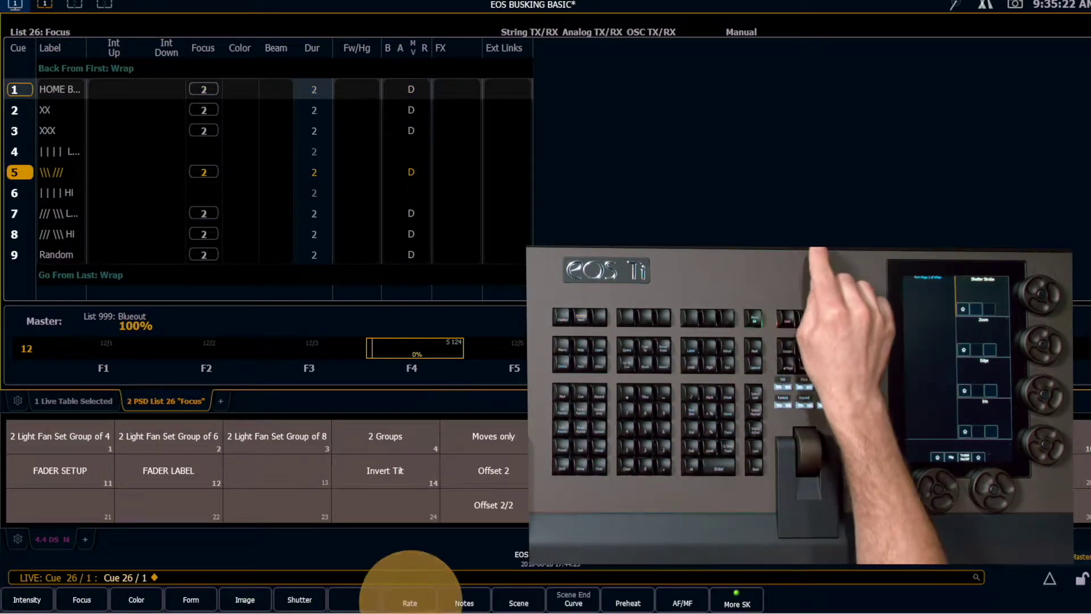
pyautogui.click(519, 600)
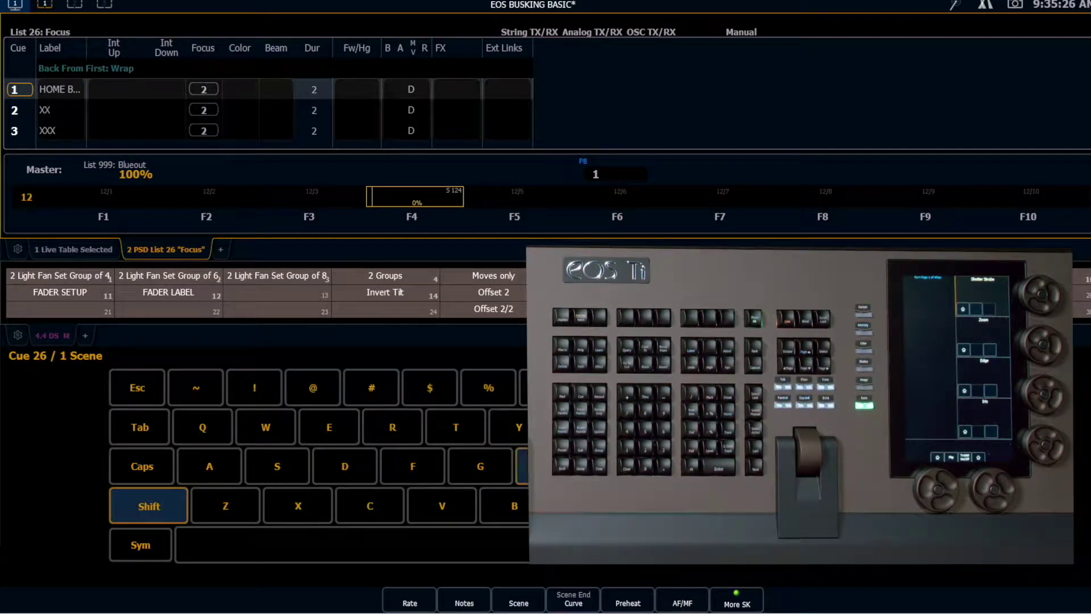
pyautogui.write('HOME')
pyautogui.press('Return')
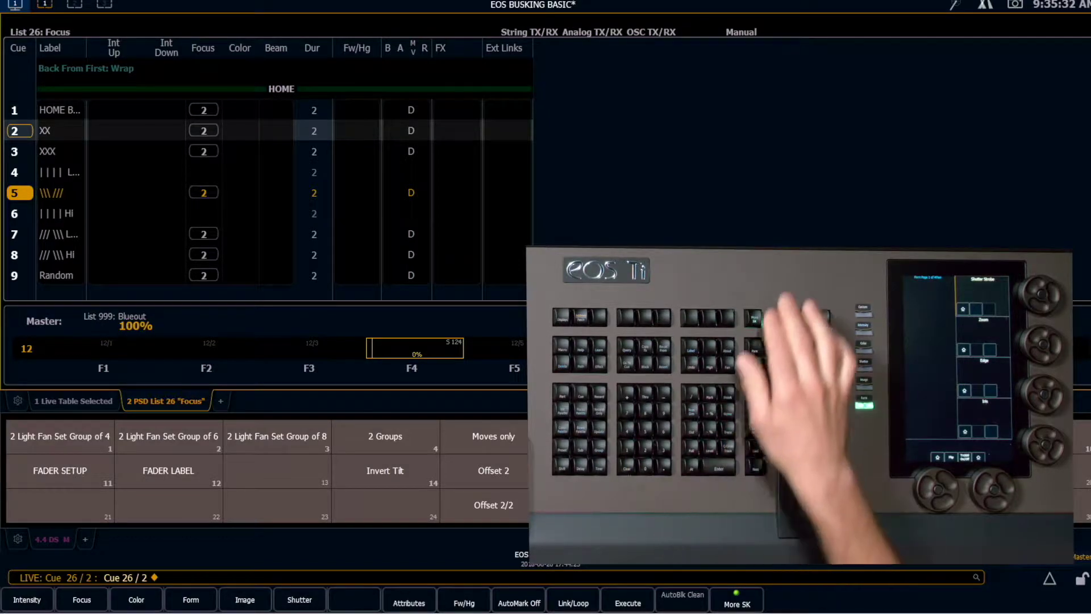
# Step: Add scene names to the following cues, from XX on cue 26/2 through RANDOM on cue 26/9
pyautogui.click(411, 601)
pyautogui.click(517, 599)
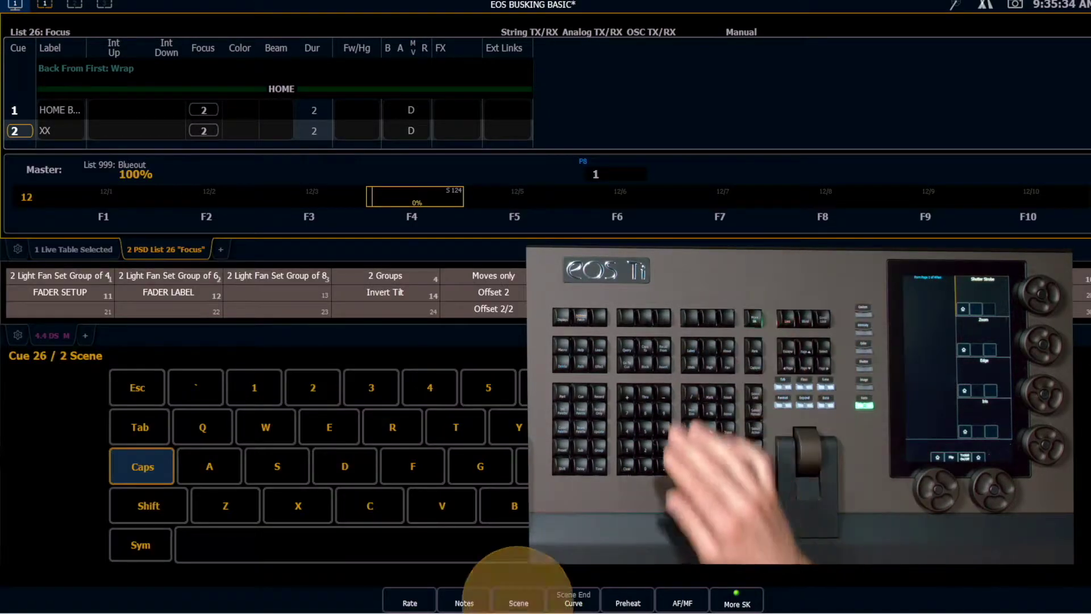
pyautogui.write('xx')
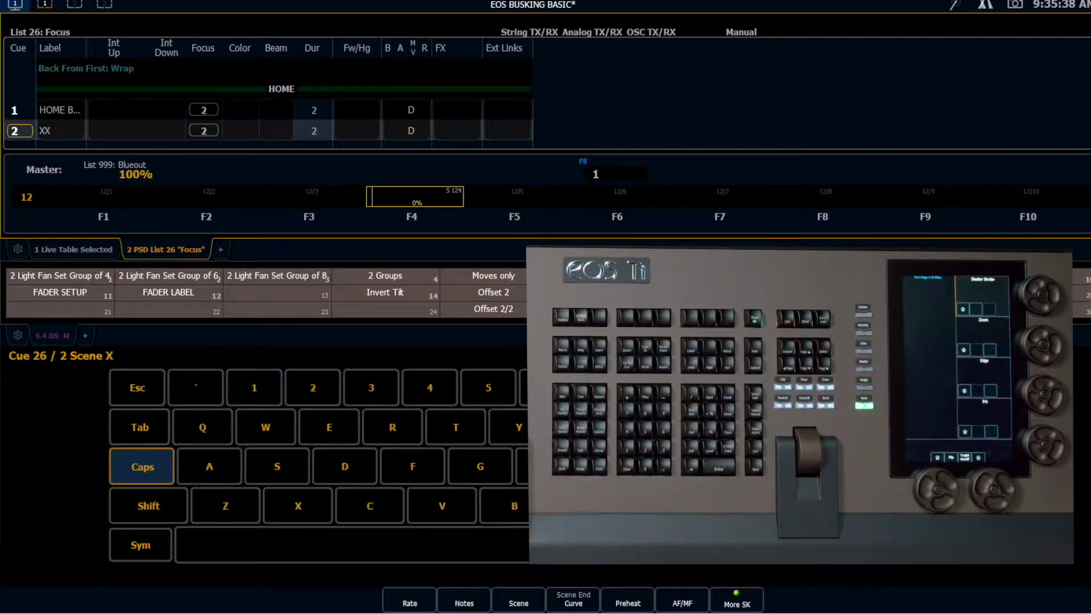
pyautogui.press('Return')
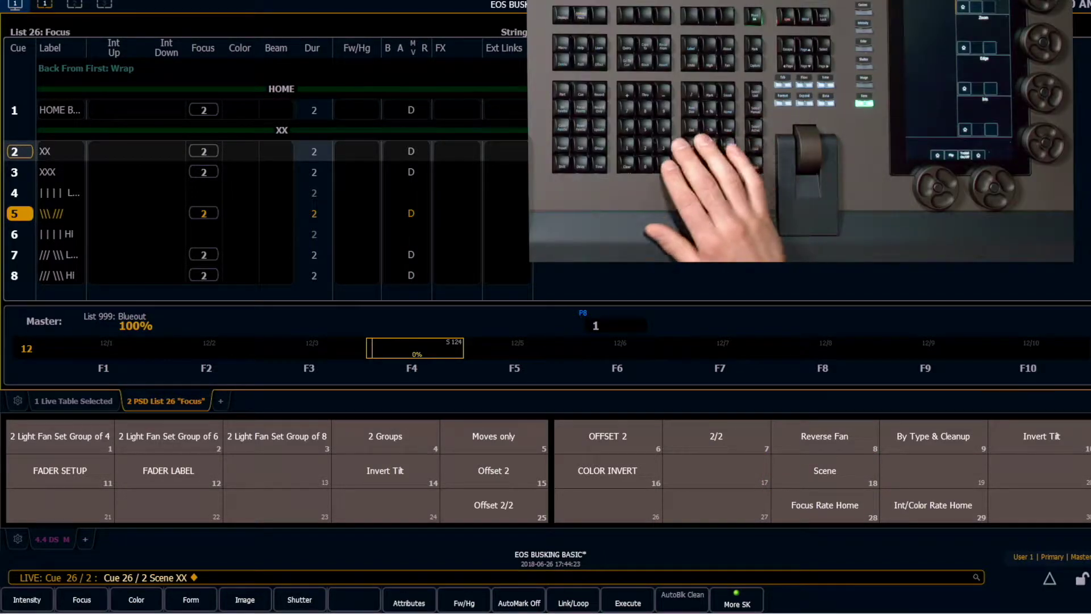
pyautogui.click(827, 471)
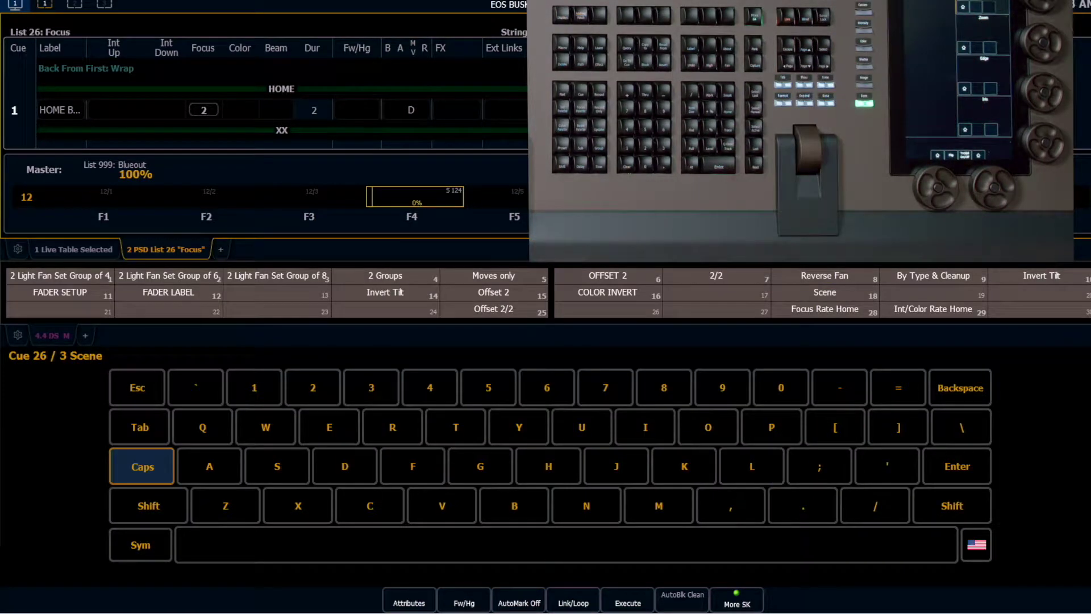
pyautogui.write('X')
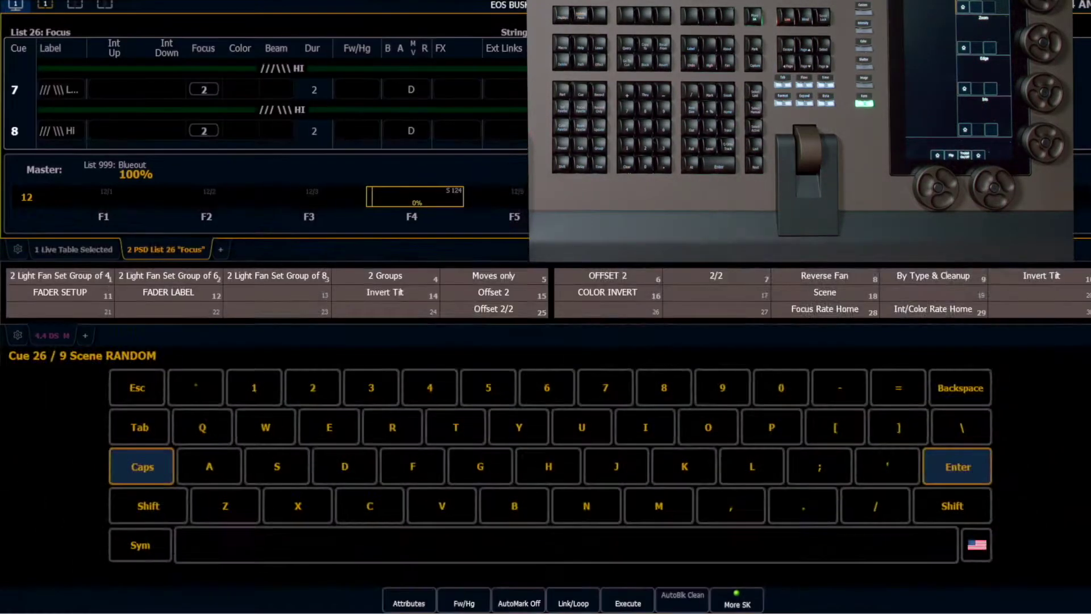
pyautogui.press('Return')
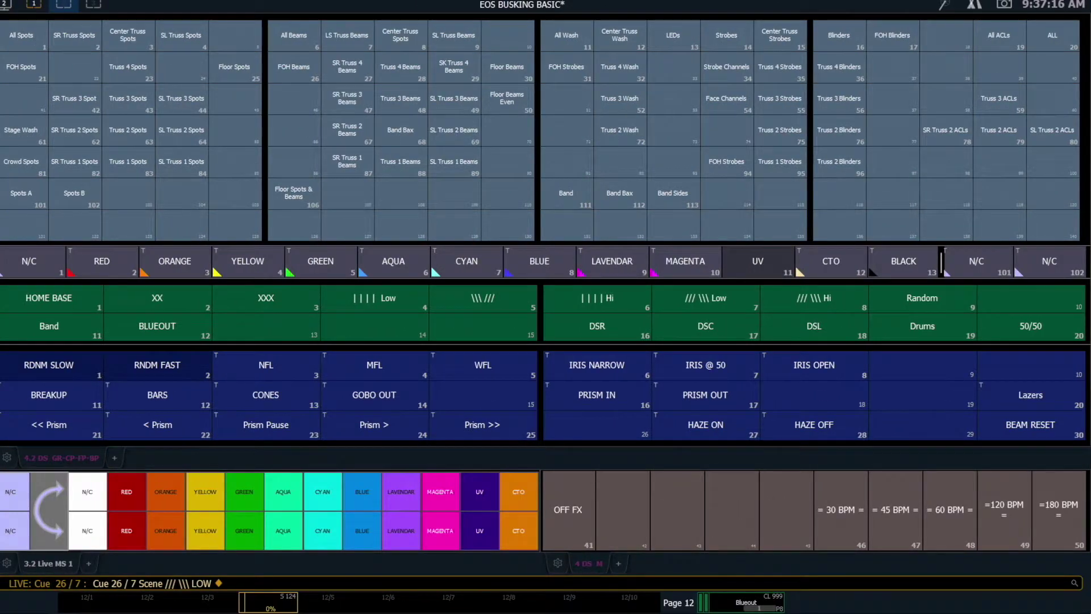
# Step: Add a new direct-selects tab that shows Scenes
pyautogui.click(114, 457)
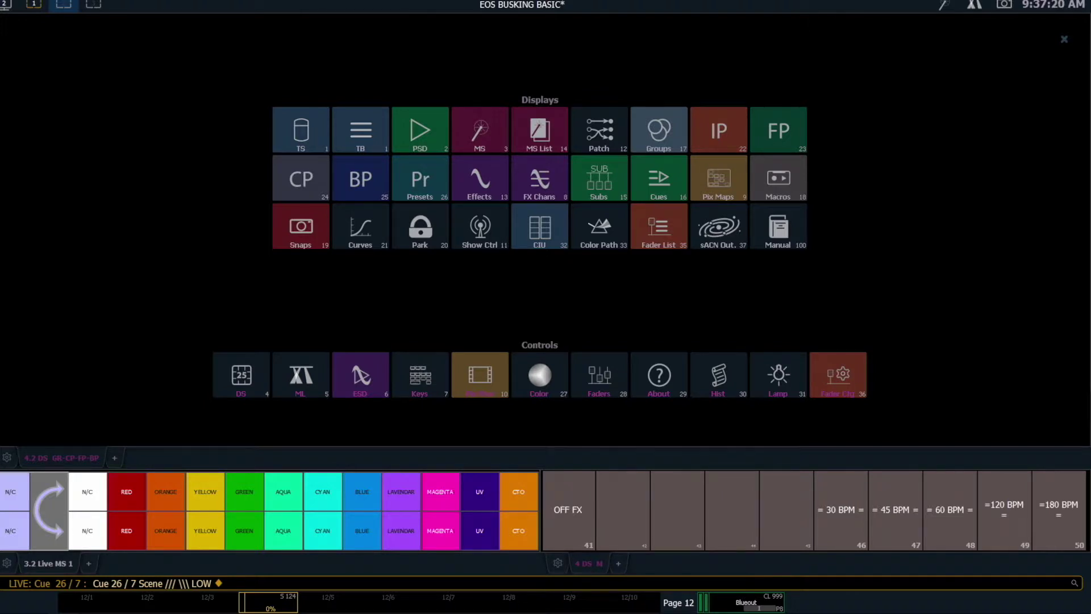
pyautogui.click(241, 375)
pyautogui.click(809, 229)
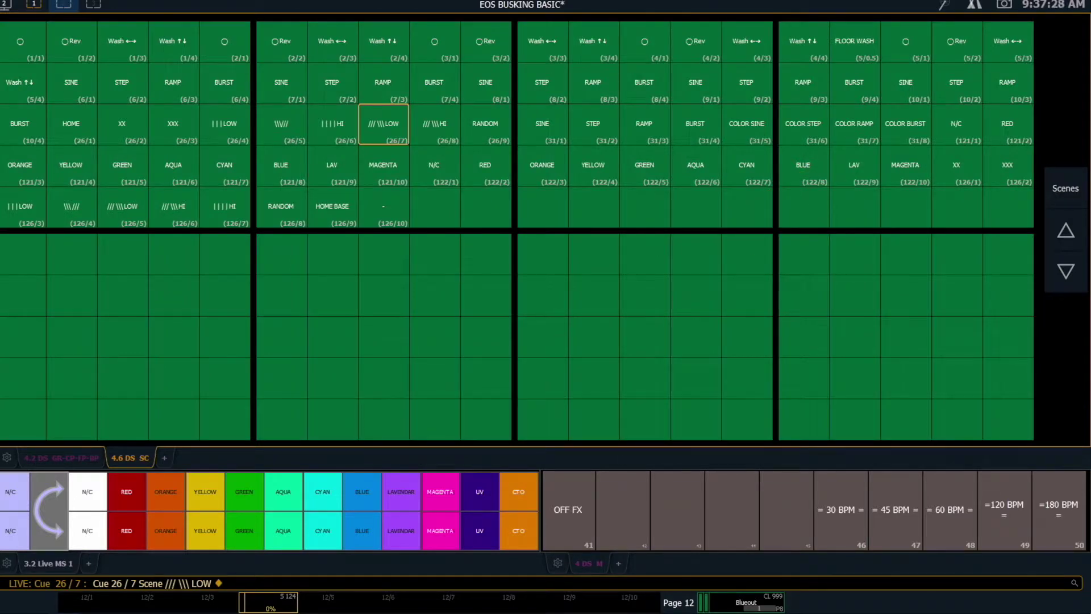
# Step: Resize the Scenes grid to 5 rows by 10 columns
pyautogui.click(7, 458)
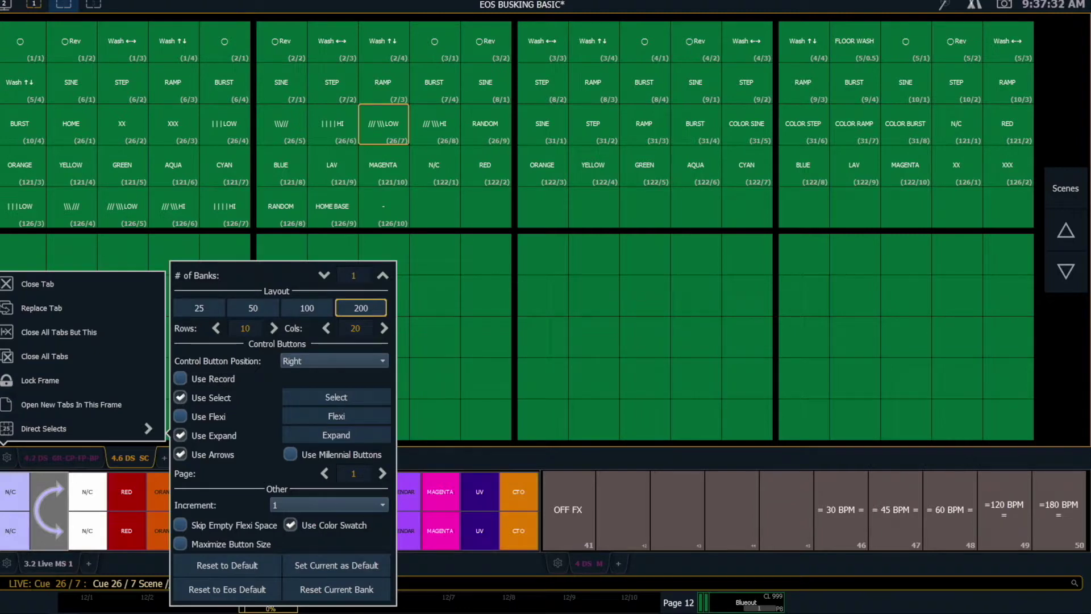
pyautogui.click(216, 328)
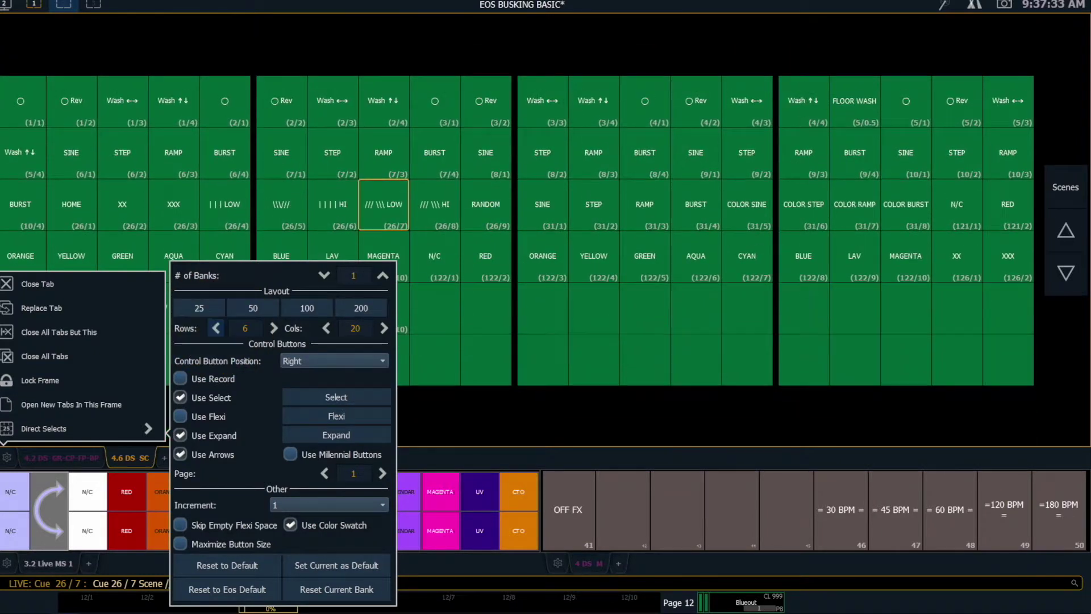
pyautogui.click(326, 328)
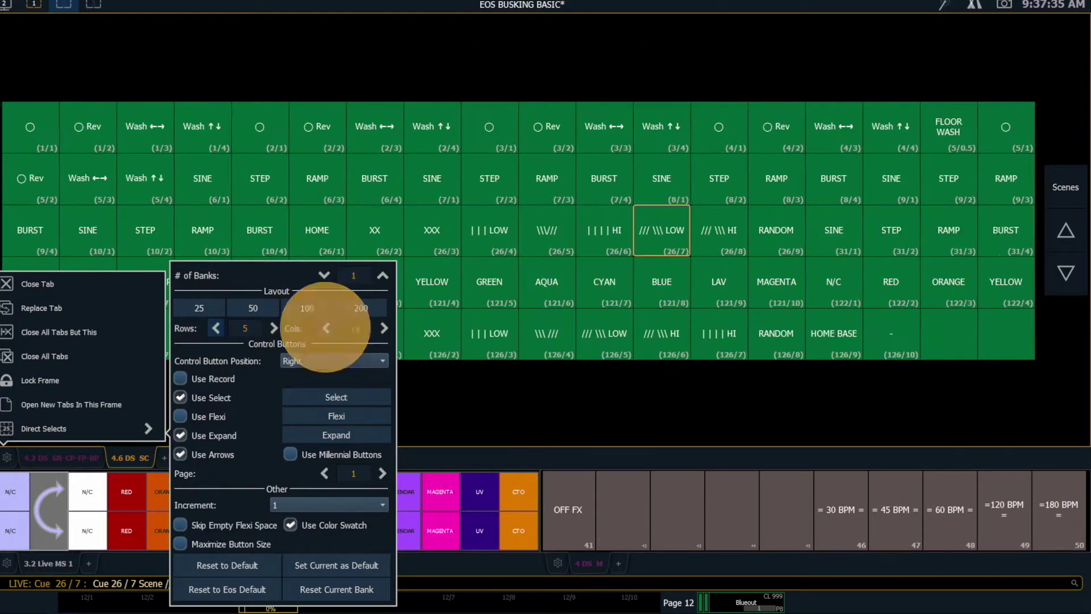
pyautogui.click(325, 328)
pyautogui.click(326, 328)
pyautogui.click(326, 328)
pyautogui.click(326, 327)
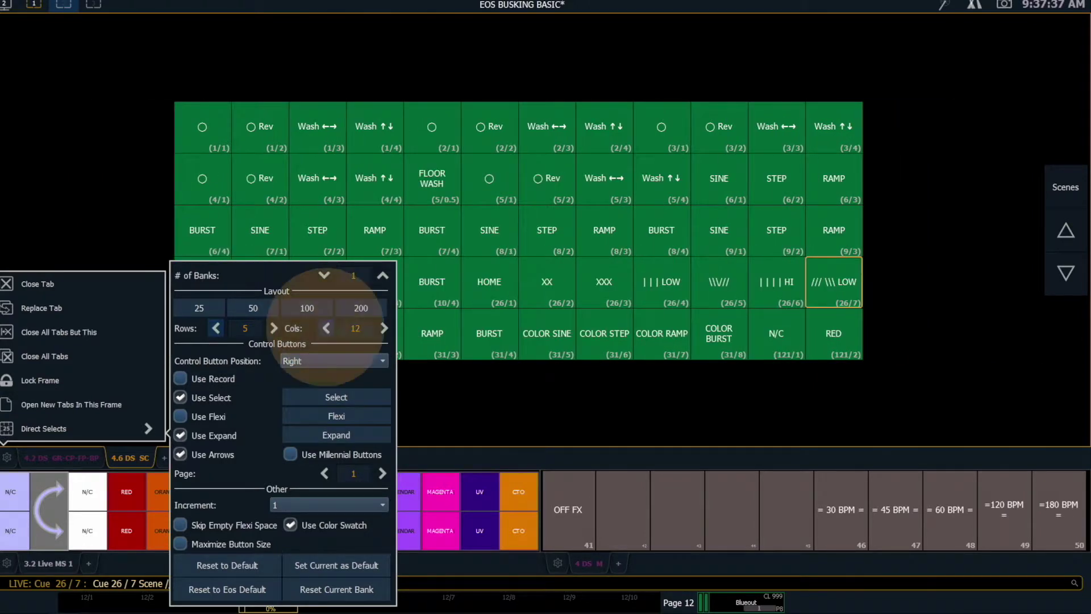
pyautogui.click(325, 328)
pyautogui.click(383, 275)
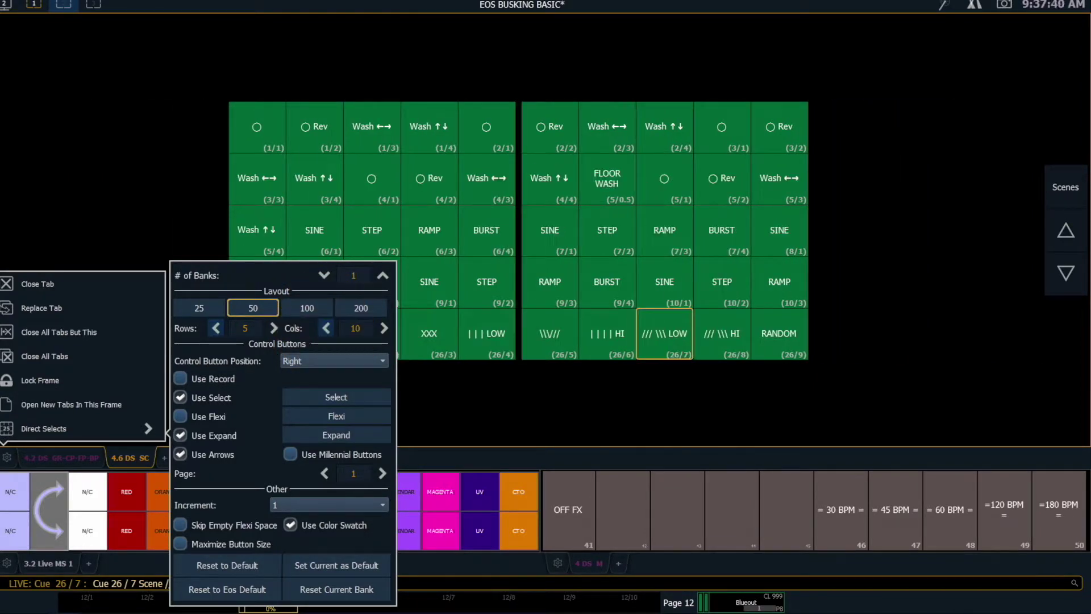
pyautogui.click(868, 358)
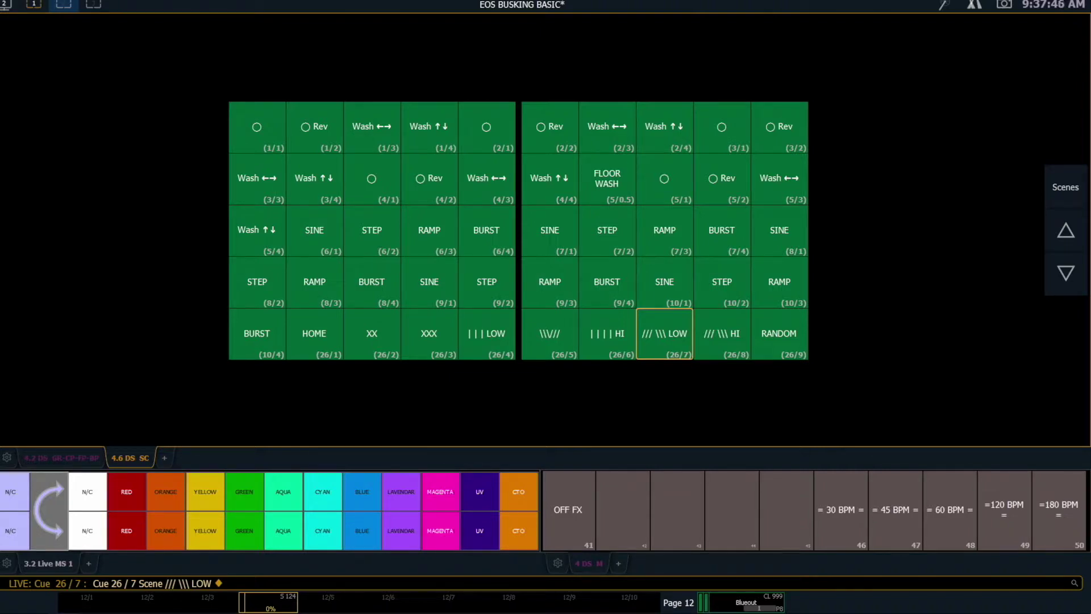
pyautogui.hotkey('alt', '3')
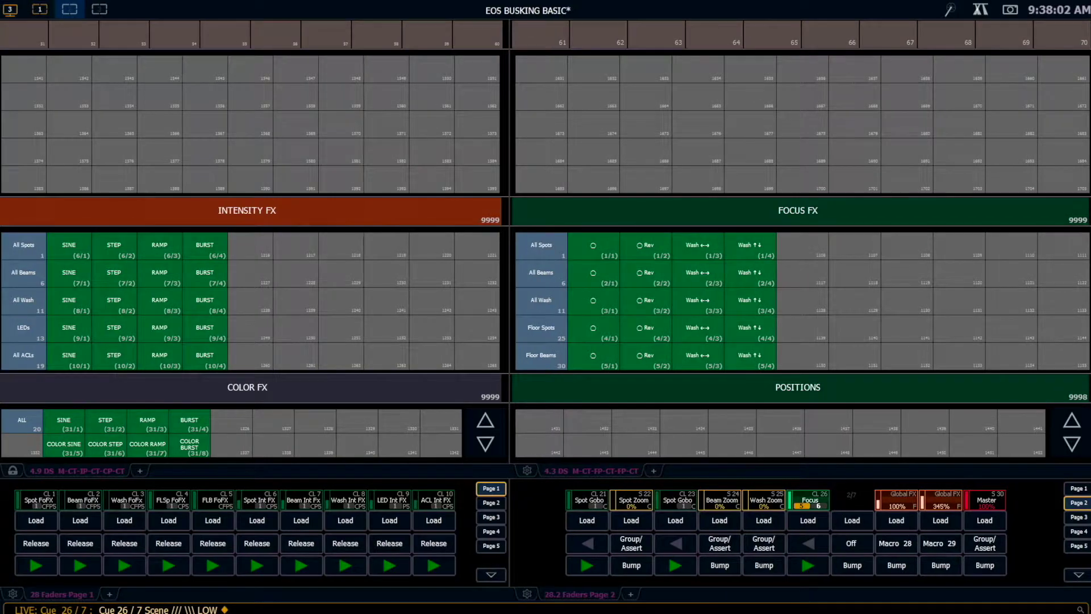
# Step: Keep the four-pane layout in workspace 3's Layout screen
pyautogui.click(69, 9)
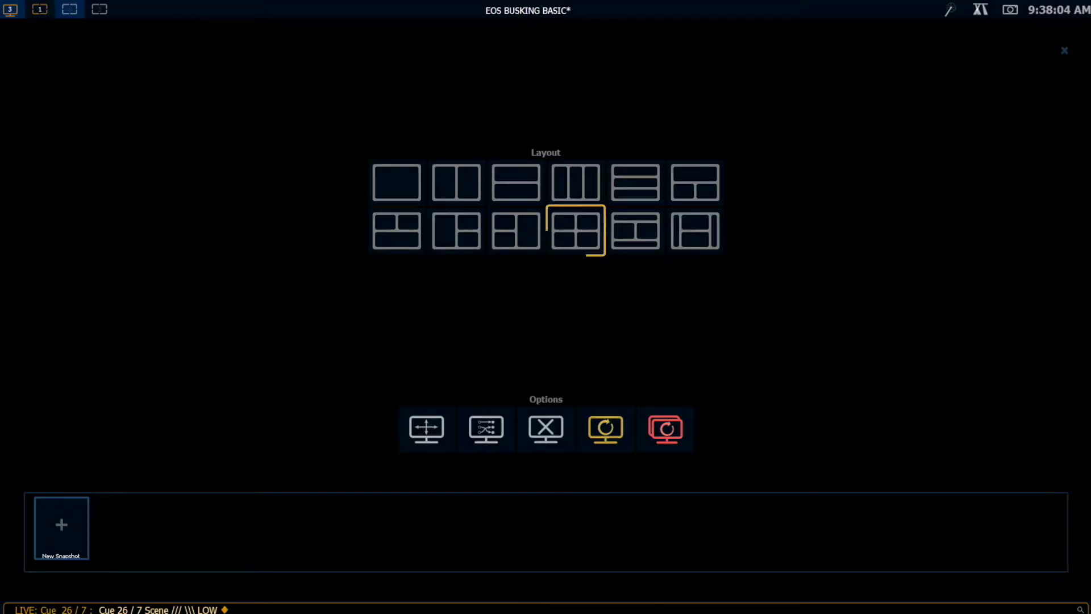
pyautogui.click(576, 230)
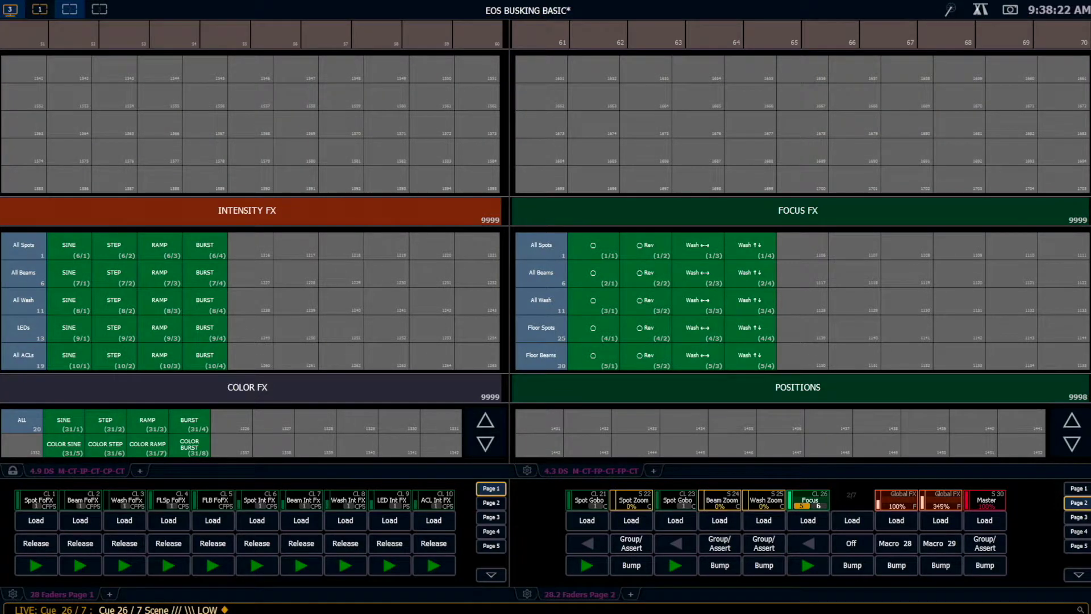
# Step: Set the lower-right frame's current bank to Bank 5: Focus Palettes, page 9998
pyautogui.click(527, 471)
pyautogui.click(759, 279)
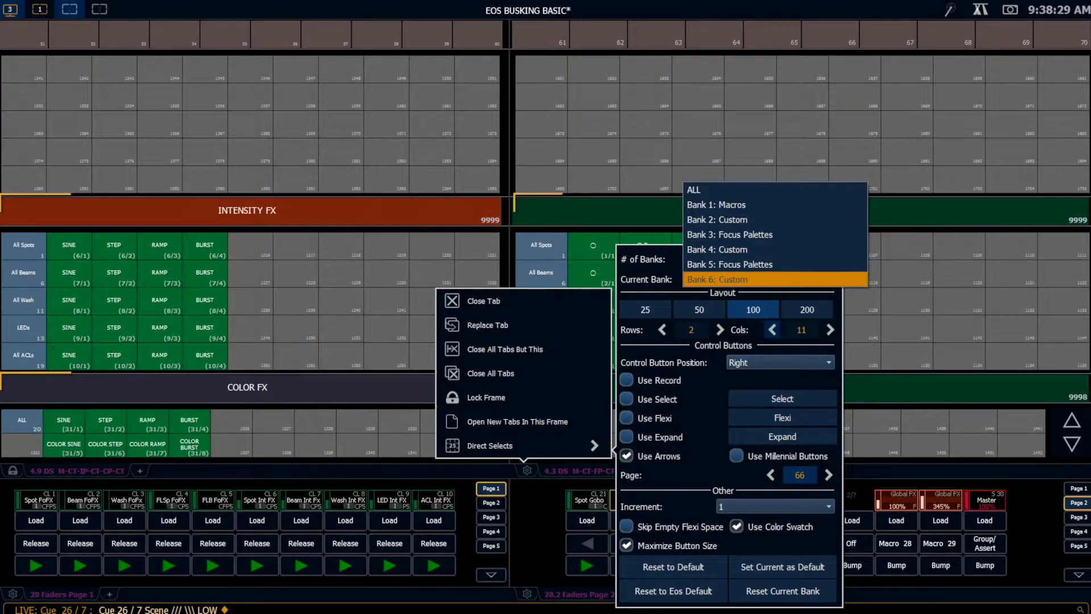
pyautogui.click(767, 263)
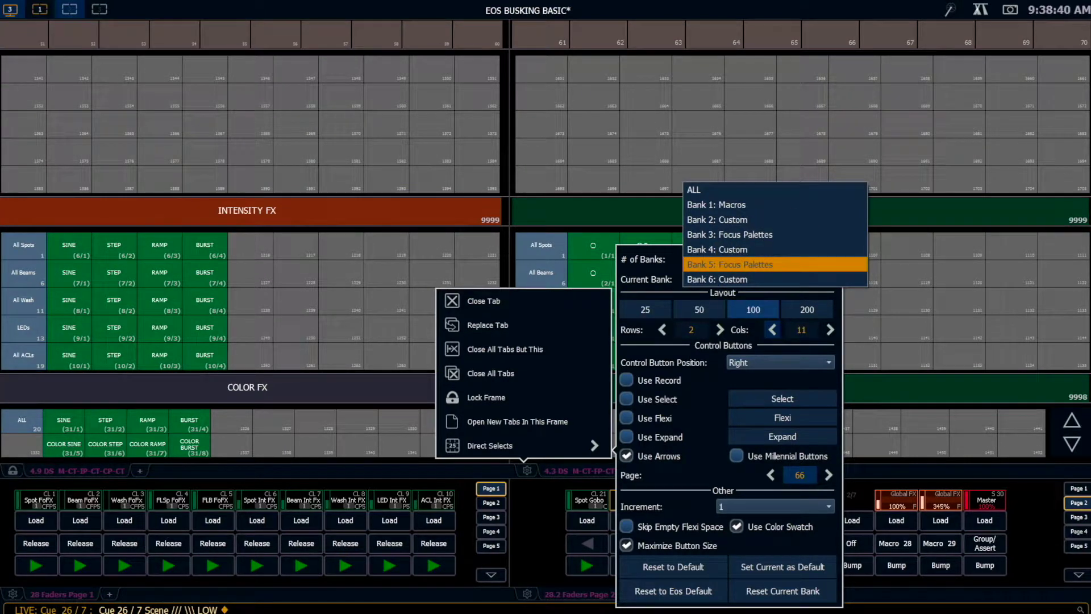
pyautogui.click(717, 250)
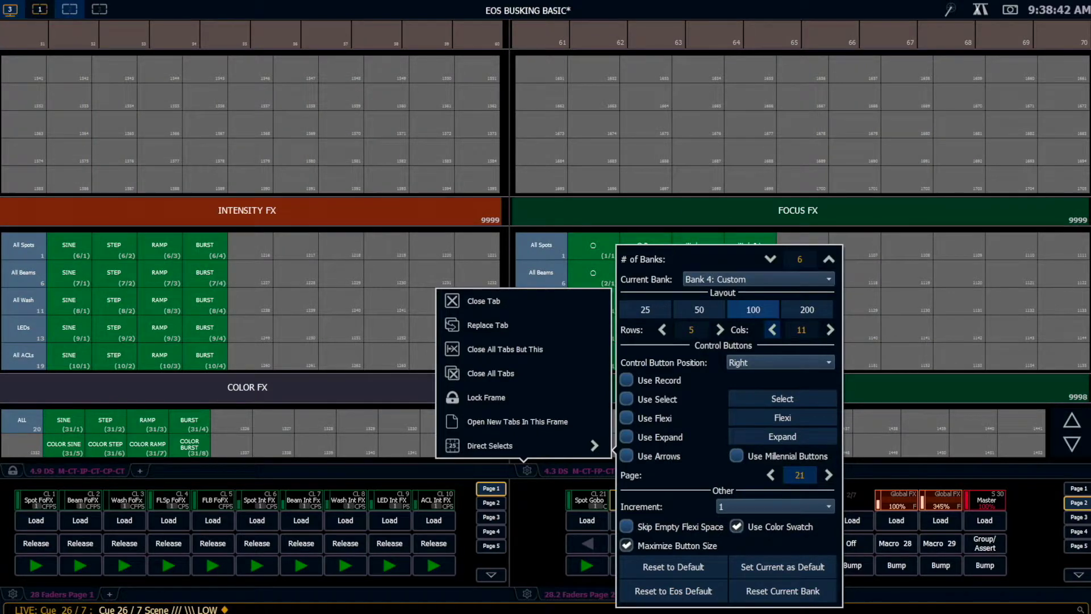
pyautogui.click(1036, 515)
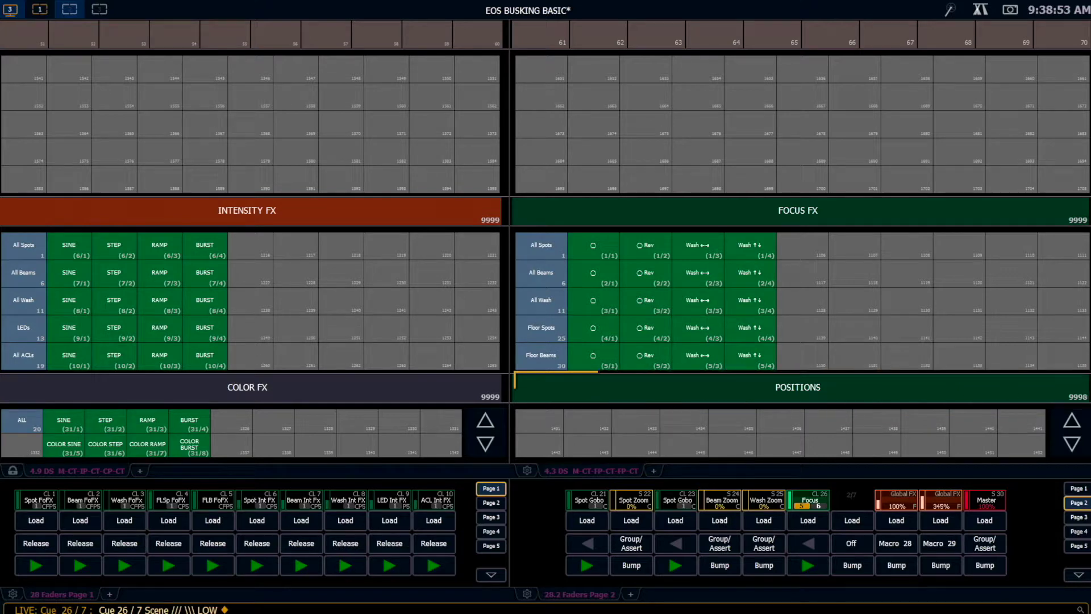
pyautogui.click(527, 471)
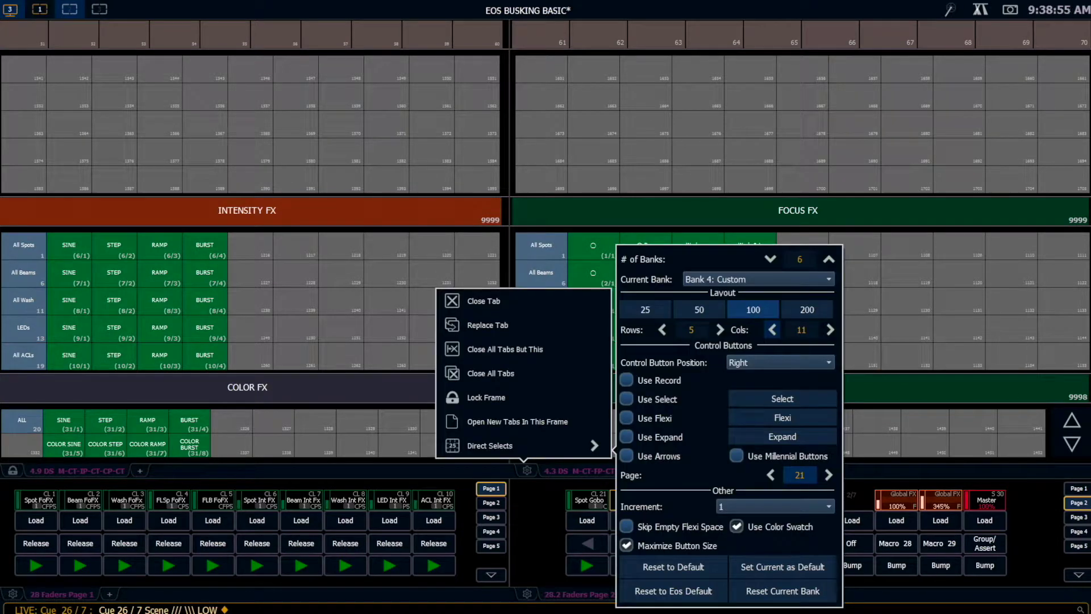
pyautogui.click(708, 279)
pyautogui.click(712, 294)
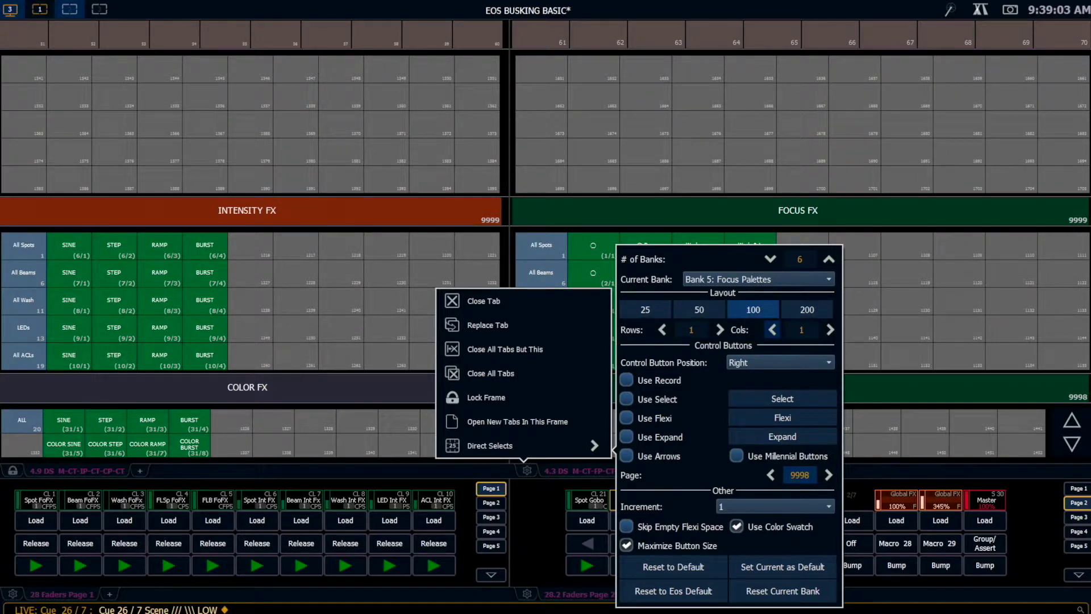
pyautogui.press('Escape')
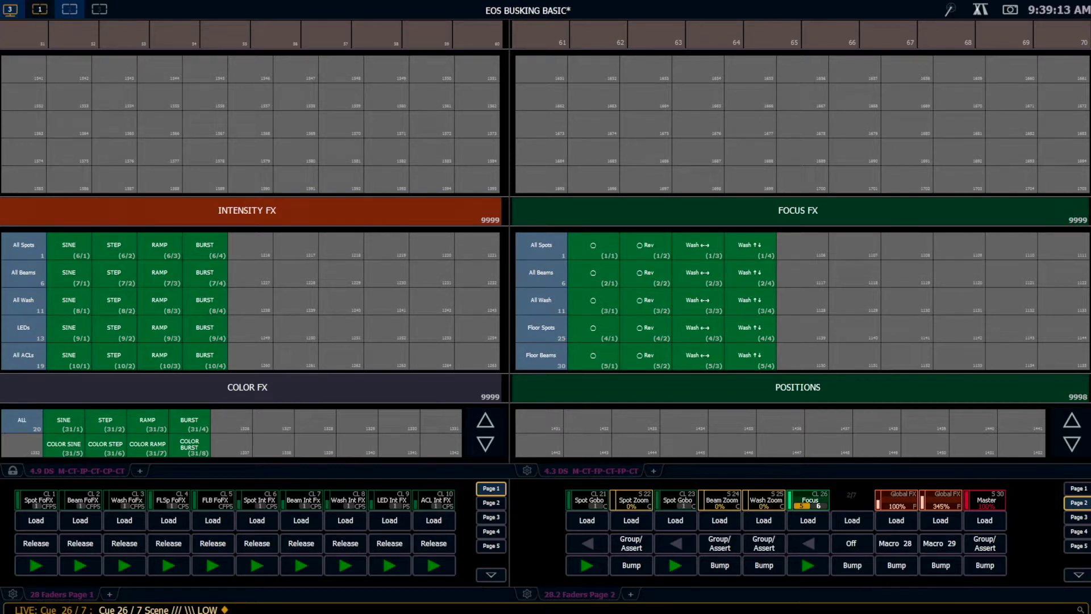
pyautogui.click(527, 471)
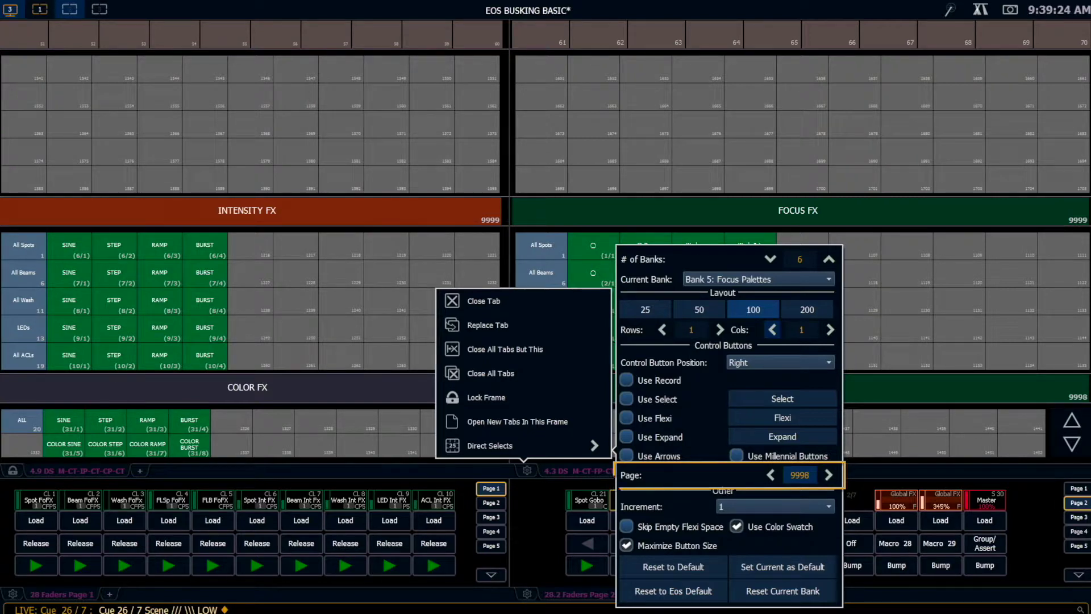
pyautogui.click(1034, 523)
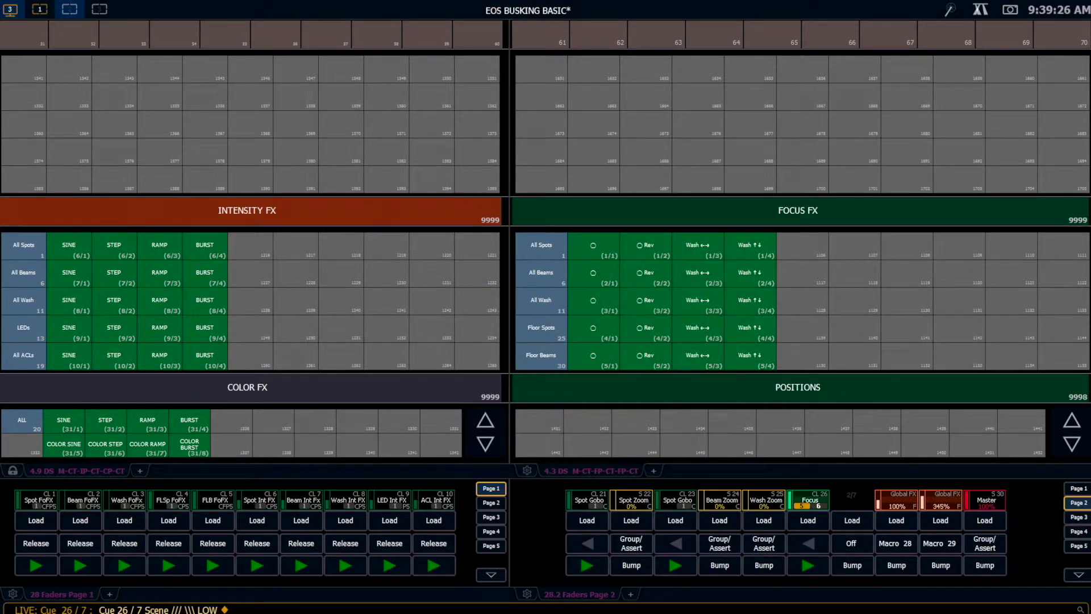
# Step: Switch the Positions frame to Bank 6: Custom and turn off its paging arrows
pyautogui.click(527, 471)
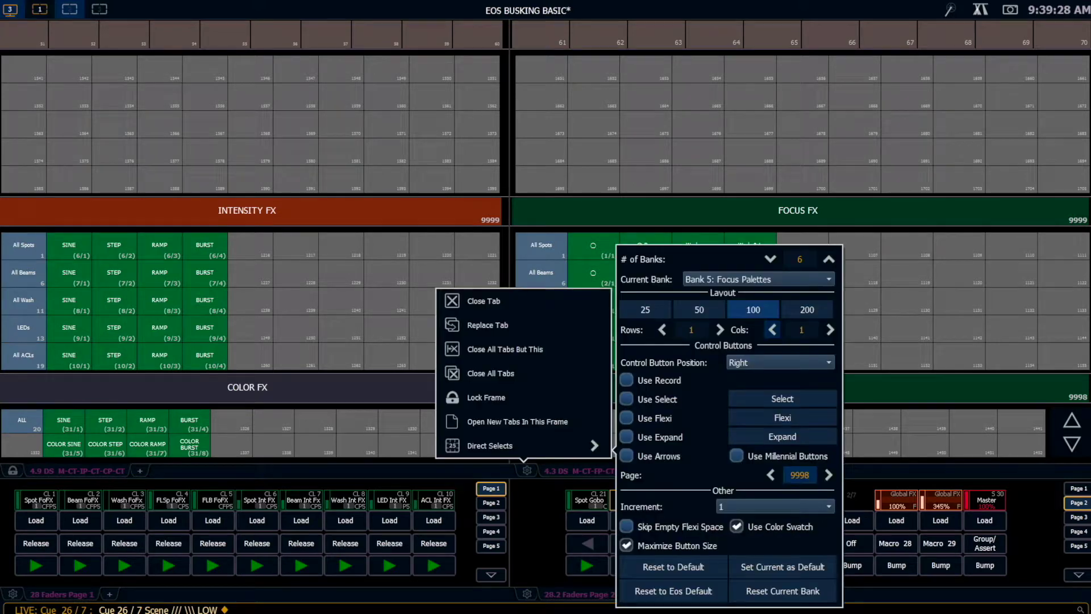
pyautogui.click(758, 279)
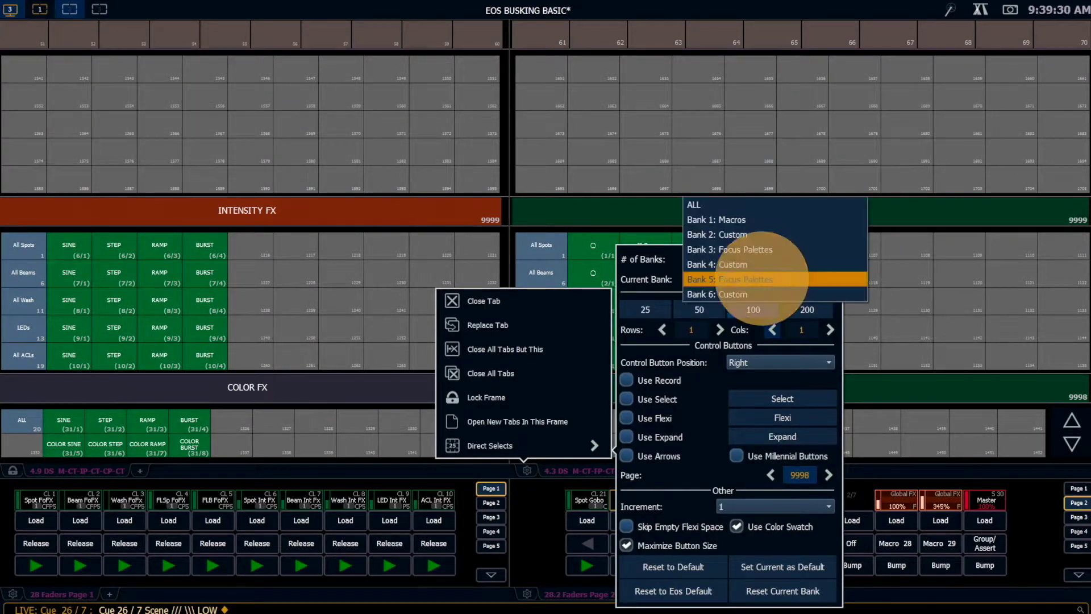
pyautogui.click(739, 295)
pyautogui.click(627, 456)
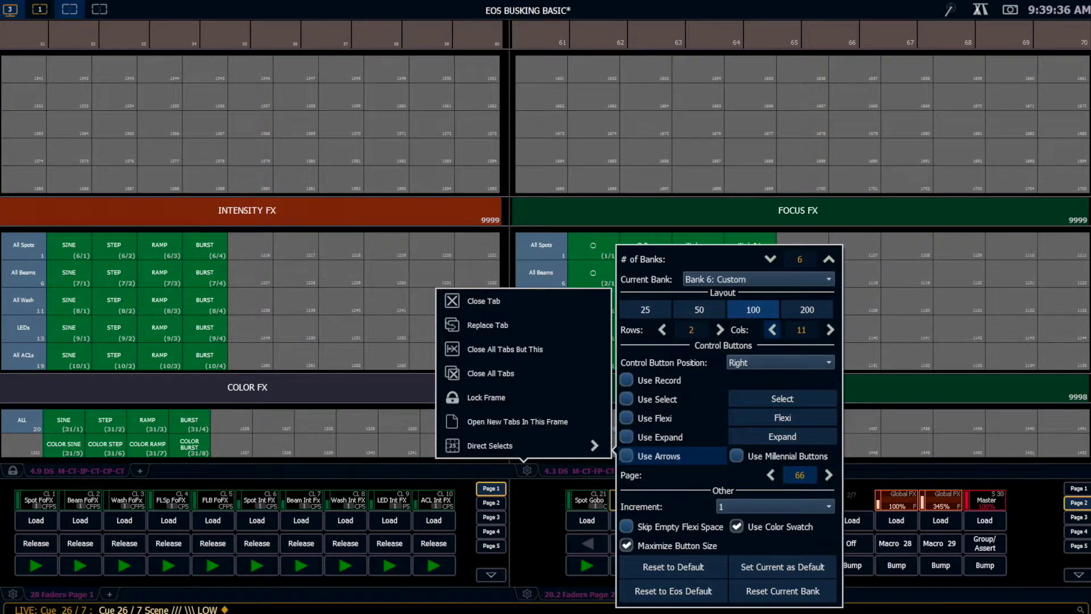
pyautogui.press('Escape')
# Step: Turn off Use Arrows on the Color FX frame
pyautogui.click(12, 471)
pyautogui.click(191, 457)
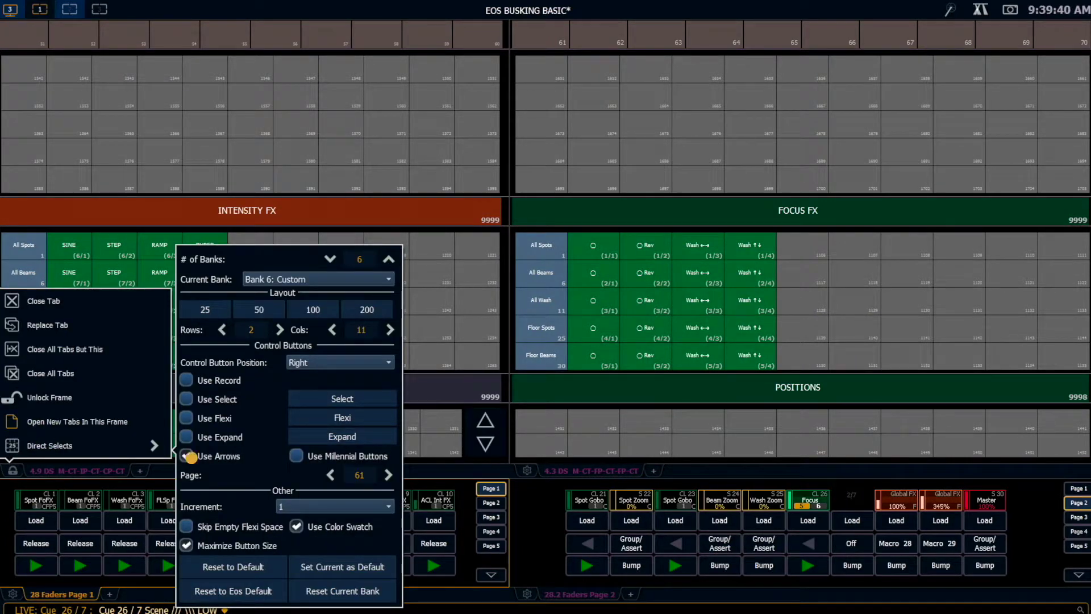
pyautogui.click(537, 522)
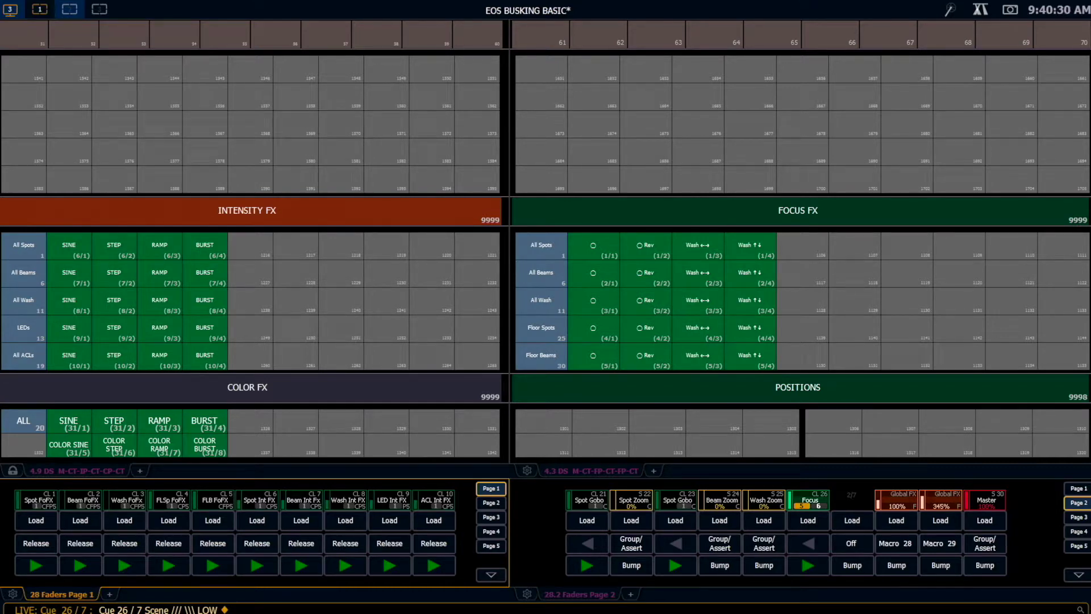
pyautogui.click(527, 471)
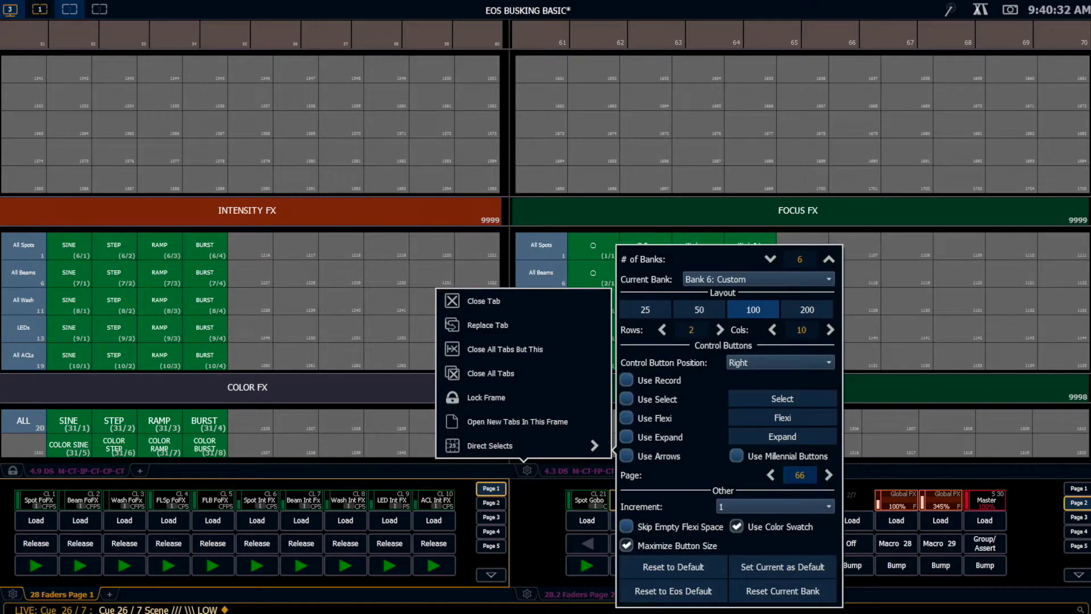
pyautogui.click(830, 329)
pyautogui.click(1040, 519)
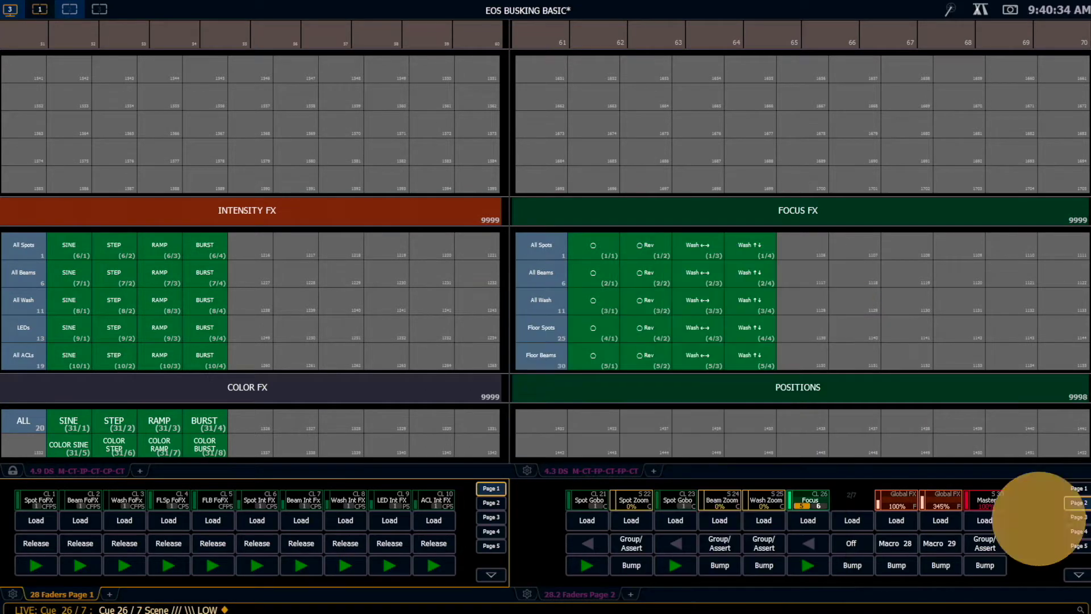